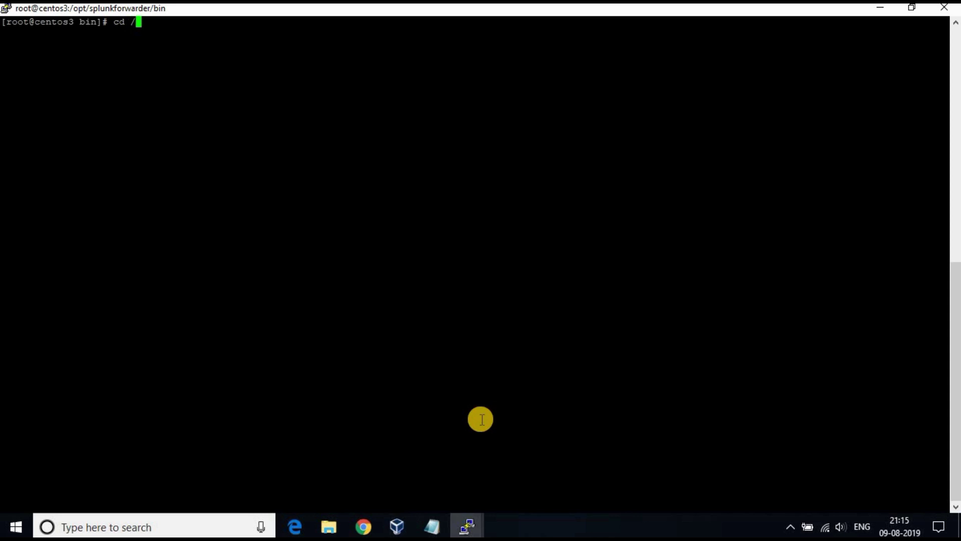
On the forwarder, move into /opt/splunkforwarder/etc/apps and list the installed apps, spotting linuxfiles
{"action": "type", "text": "l"}
{"action": "key", "text": "Tab"}
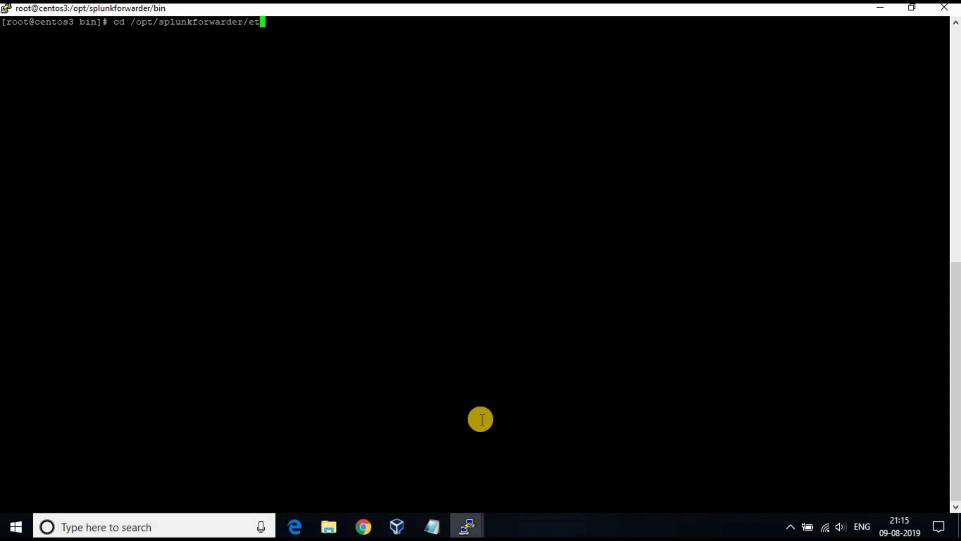
{"action": "key", "text": "Return"}
{"action": "type", "text": "l"}
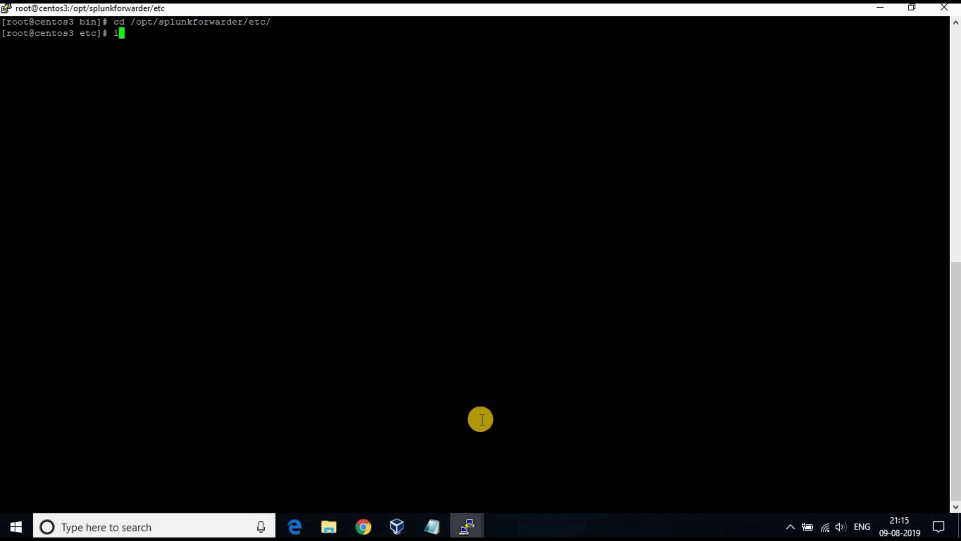
{"action": "type", "text": "s"}
{"action": "key", "text": "Return"}
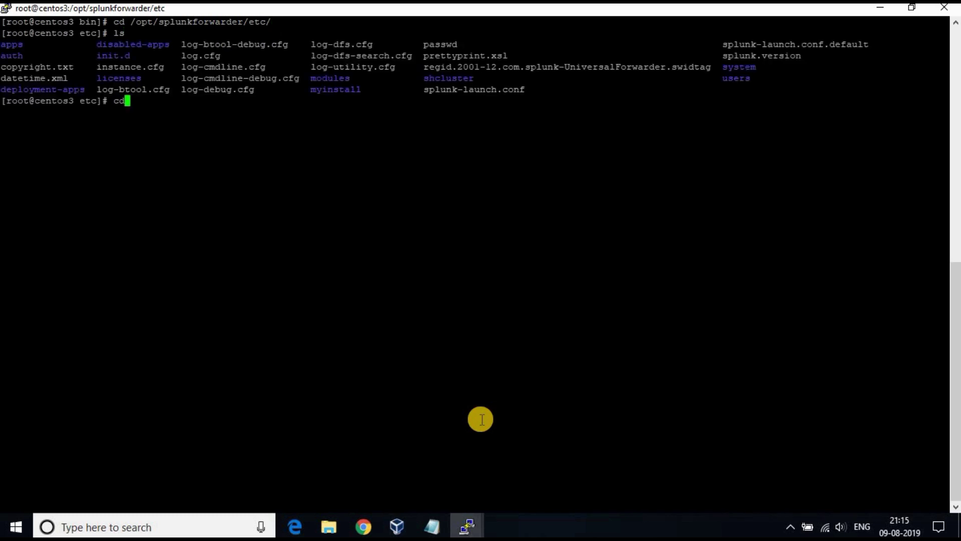
{"action": "key", "text": "Return"}
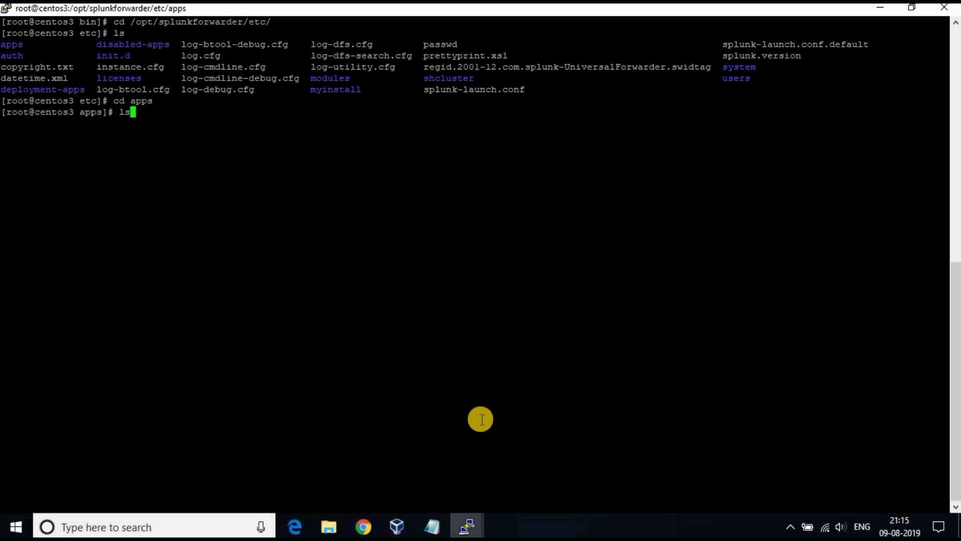
{"action": "key", "text": "Return"}
{"action": "double_click", "coordinate": [254, 123]}
{"action": "triple_click", "coordinate": [292, 148]}
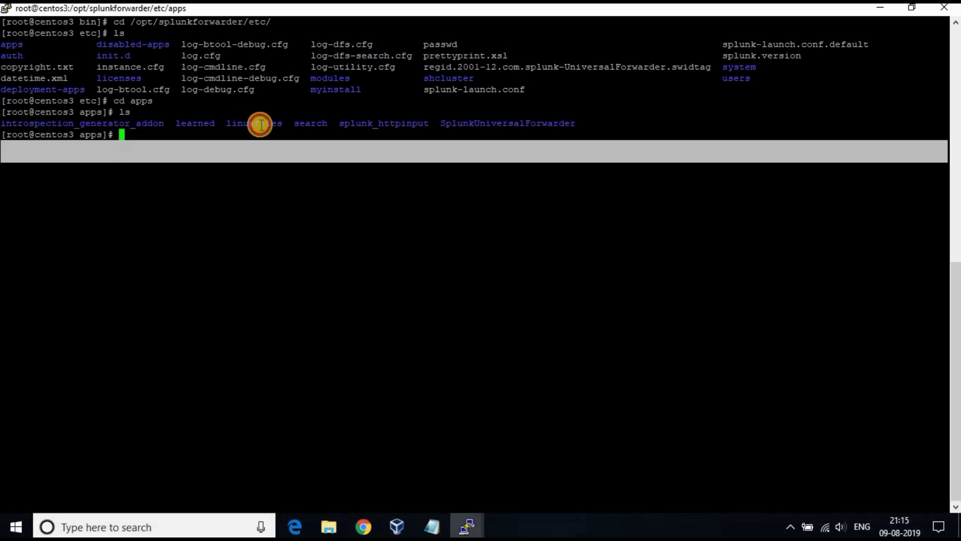
{"action": "left_click", "coordinate": [261, 125]}
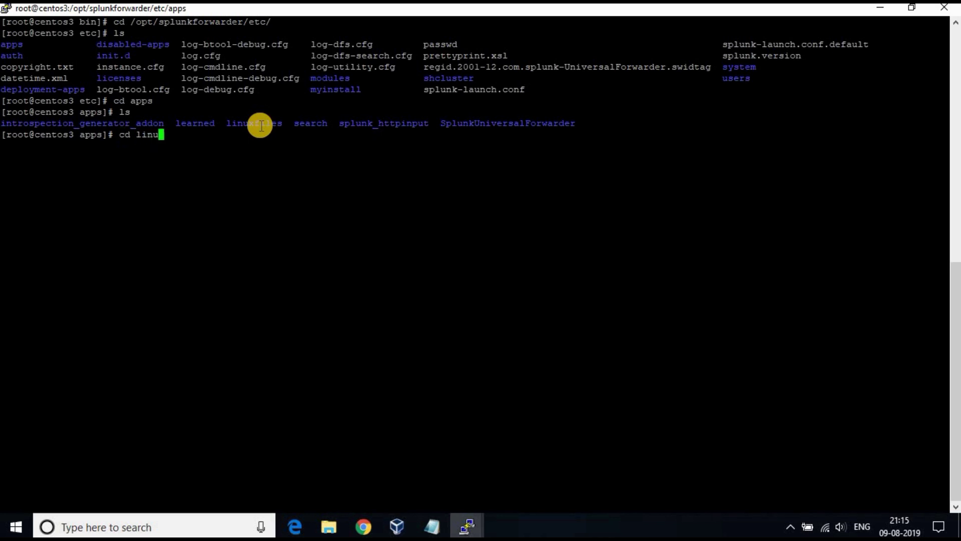
Enter linuxfiles and its local folder, listing each to confirm app.conf is present
{"action": "type", "text": "cd linu"}
{"action": "key", "text": "Tab"}
{"action": "key", "text": "Return"}
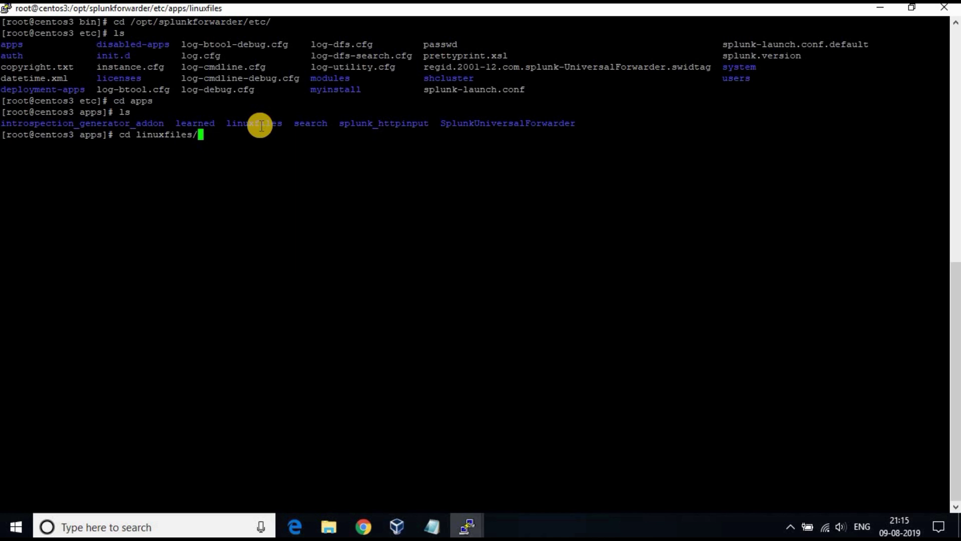
{"action": "key", "text": "Return"}
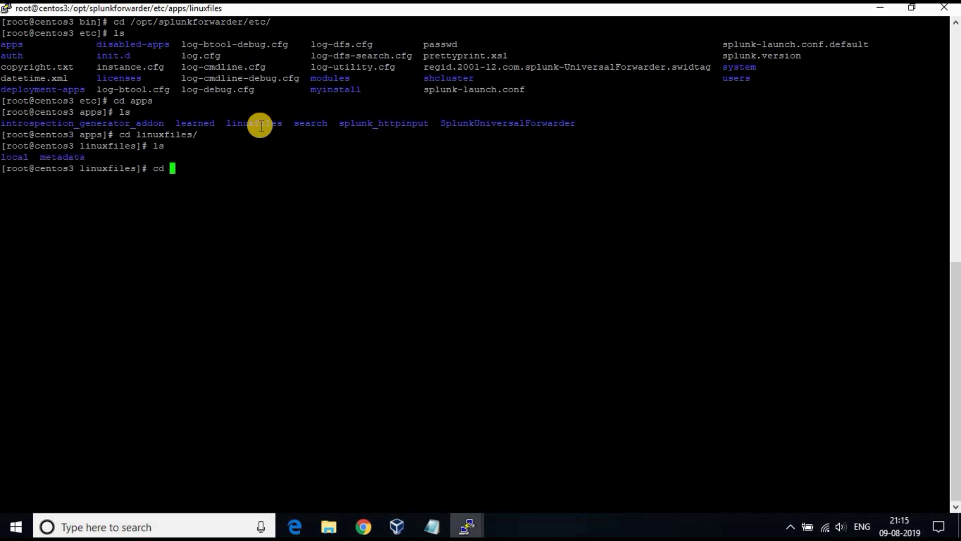
{"action": "type", "text": "cd local/"}
{"action": "key", "text": "Return"}
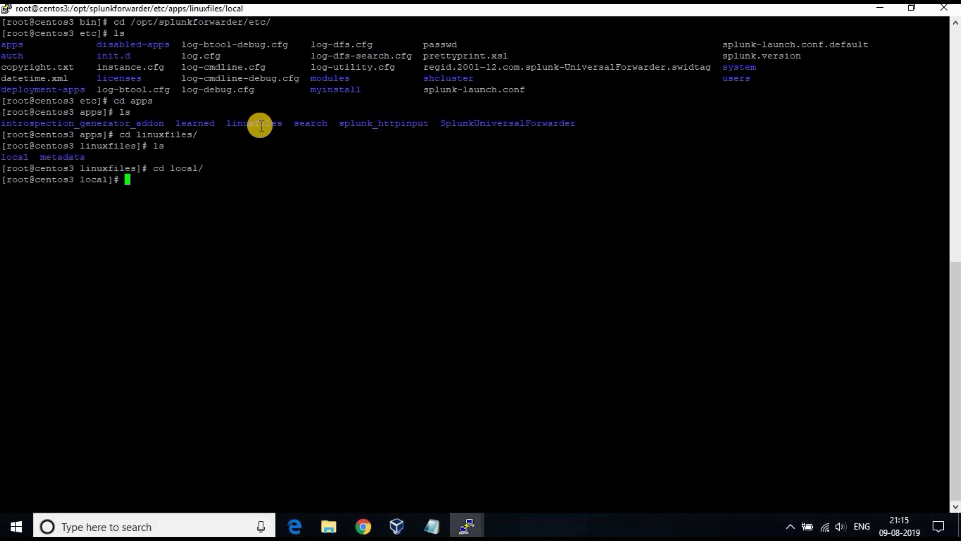
{"action": "type", "text": "ls"}
{"action": "key", "text": "Return"}
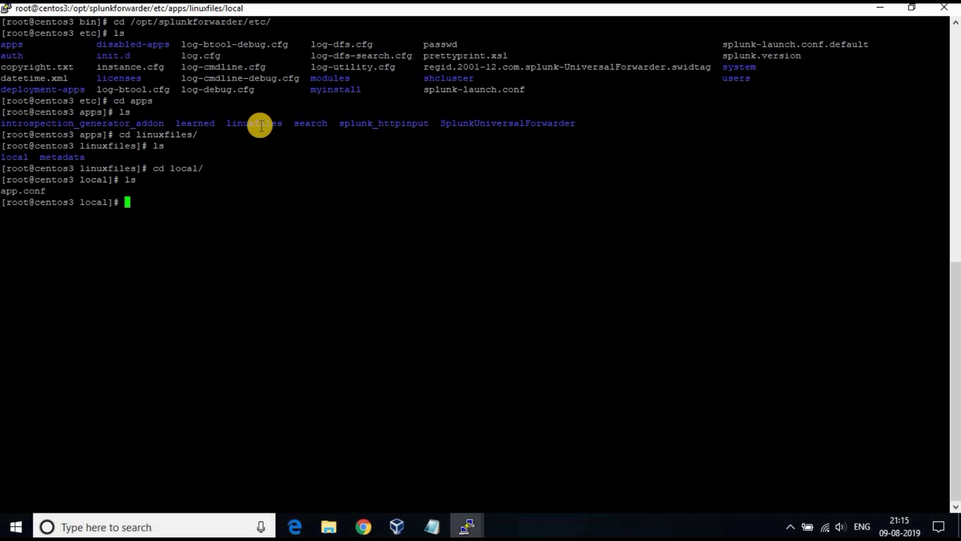
{"action": "left_click", "coordinate": [467, 525]}
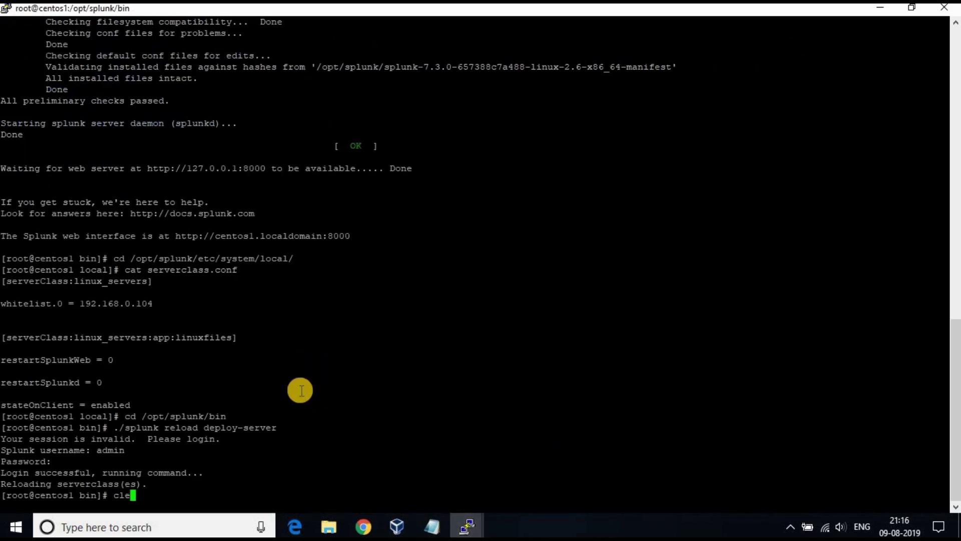
Clear the screen, go to /opt/splunk/etc/deployment-apps and list the deployment apps
{"action": "key", "text": "Return"}
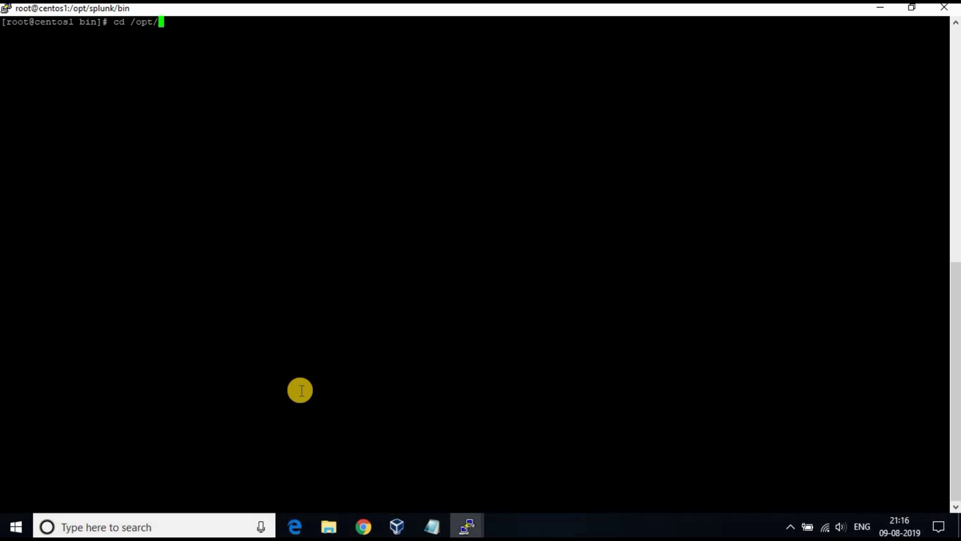
{"action": "type", "text": "cd /opt/splunk/etc/"}
{"action": "key", "text": "Return"}
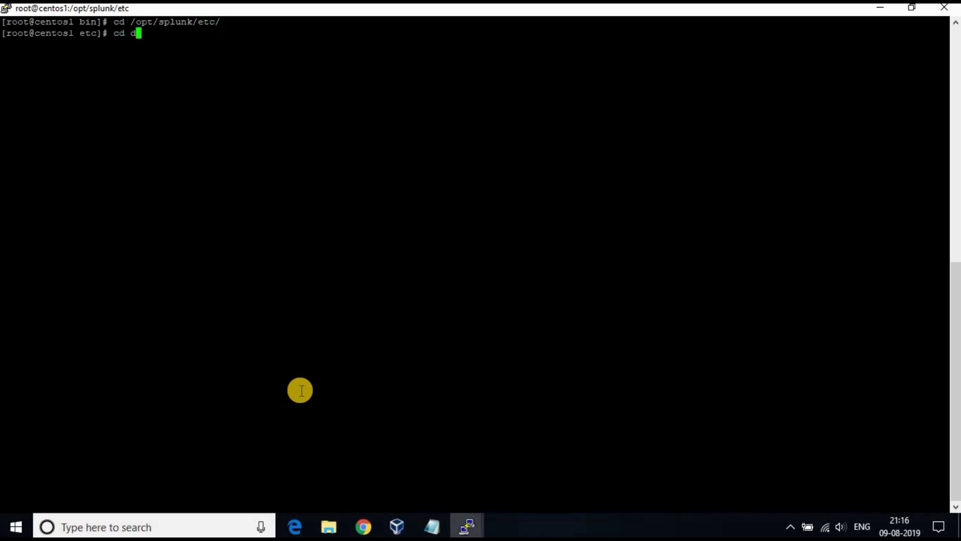
{"action": "type", "text": "cd dee"}
{"action": "key", "text": "BackSpace"}
{"action": "key", "text": "Tab"}
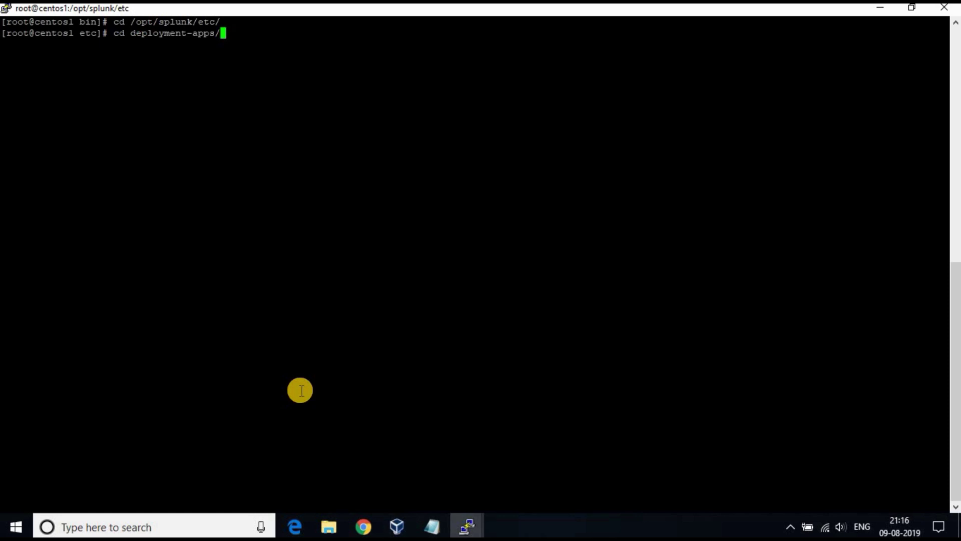
{"action": "key", "text": "Return"}
{"action": "type", "text": "ls"}
{"action": "key", "text": "Return"}
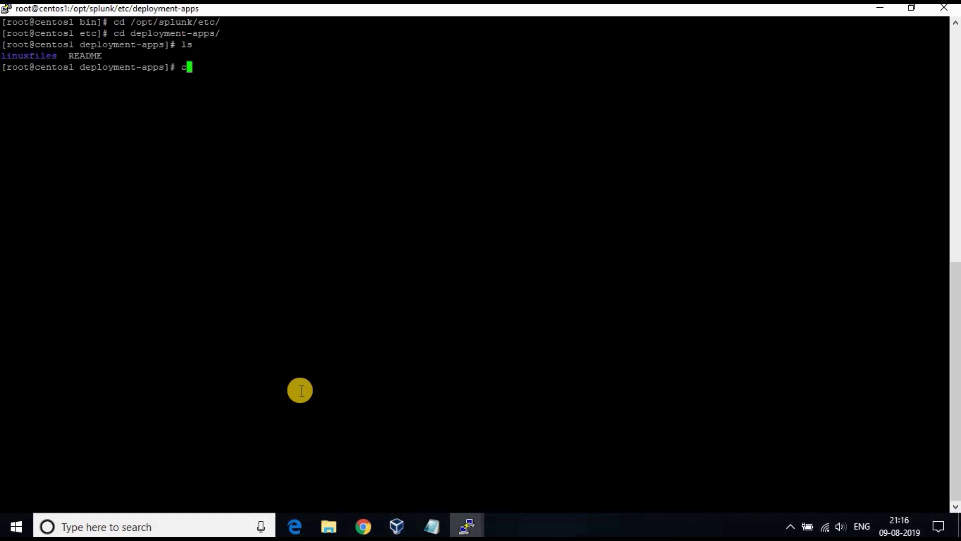
Enter the linuxfiles deployment app folder and list its contents
{"action": "type", "text": "cd linu"}
{"action": "key", "text": "Tab"}
{"action": "key", "text": "Return"}
{"action": "type", "text": "ls"}
{"action": "key", "text": "Return"}
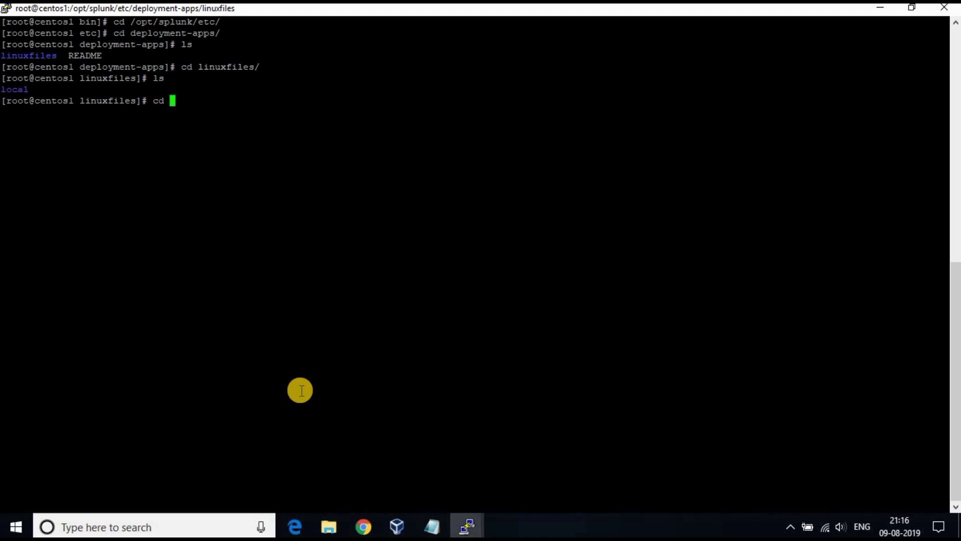
In linuxfiles/local, list the folder and open a new inputs.conf in vi insert mode
{"action": "type", "text": "cd loca"}
{"action": "key", "text": "Tab"}
{"action": "key", "text": "Return"}
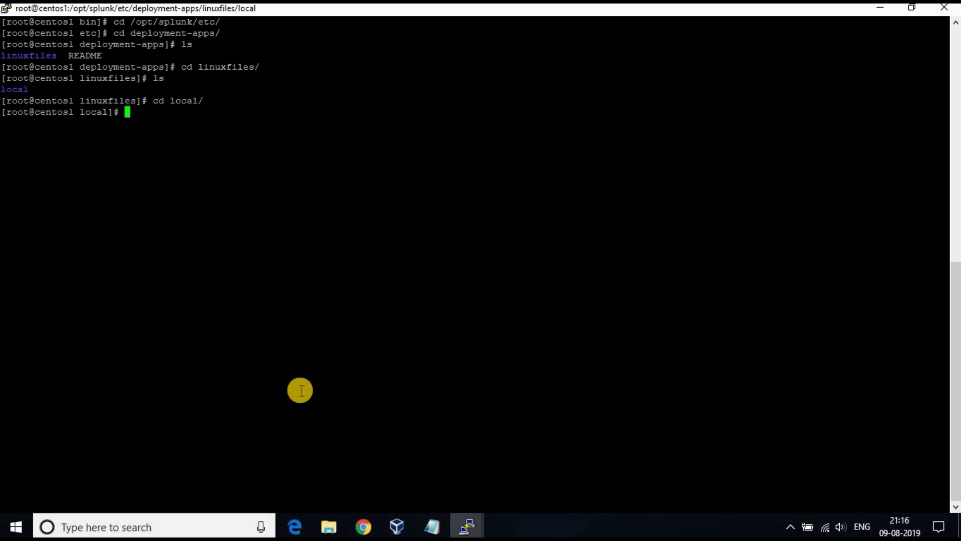
{"action": "type", "text": "ls"}
{"action": "key", "text": "Return"}
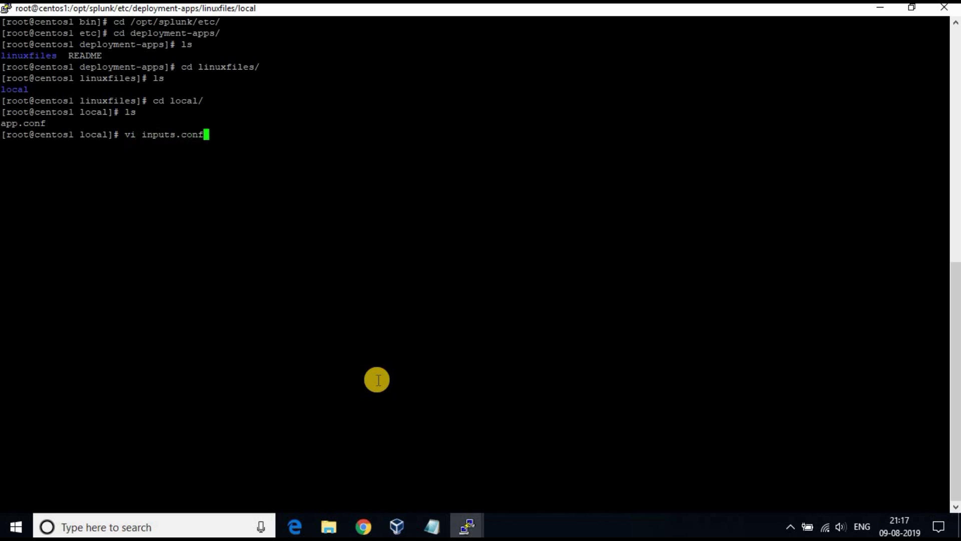
{"action": "key", "text": "Return"}
{"action": "key", "text": "i"}
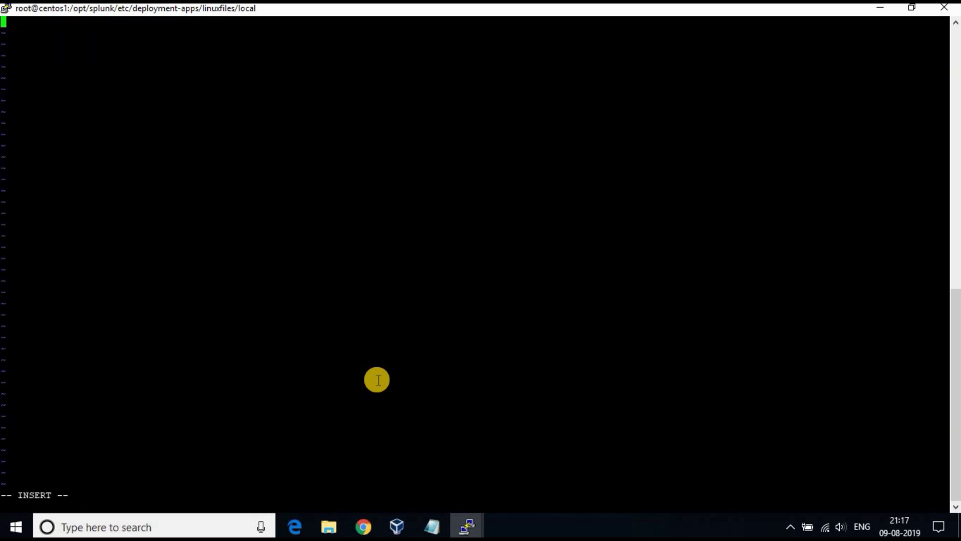
{"action": "key", "text": "alt+Tab"}
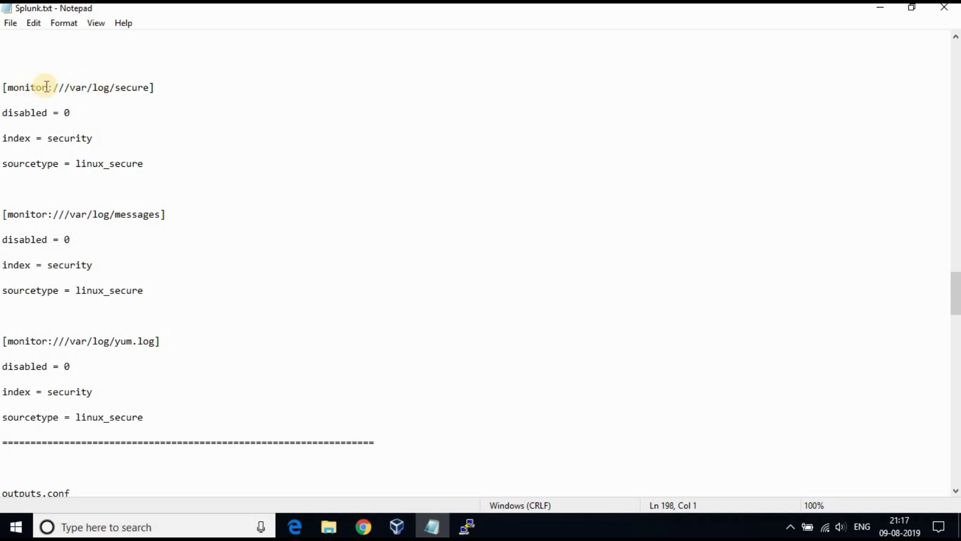
Review the [monitor:///var/log/secure] stanza and its security index line in Splunk.txt
{"action": "left_click", "coordinate": [42, 87]}
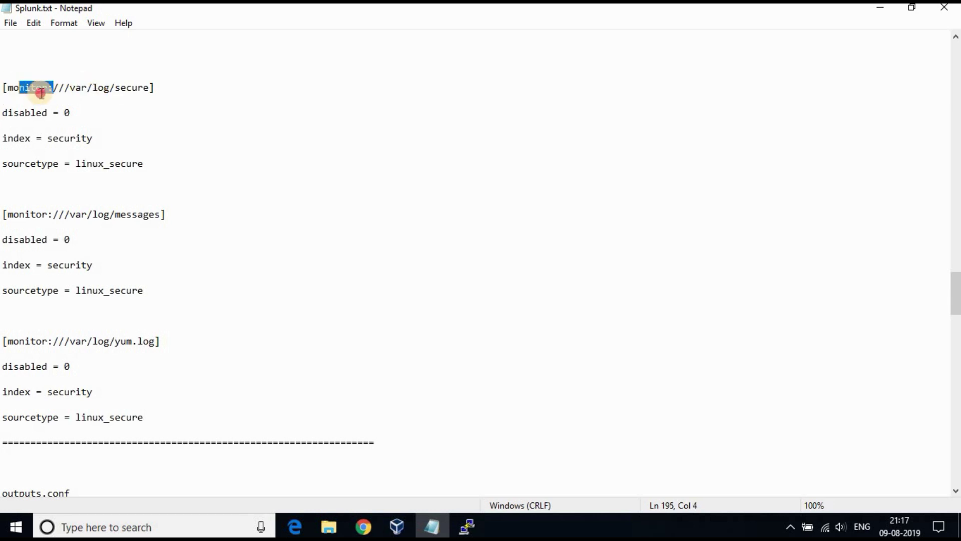
{"action": "double_click", "coordinate": [147, 89]}
{"action": "key", "text": "Right"}
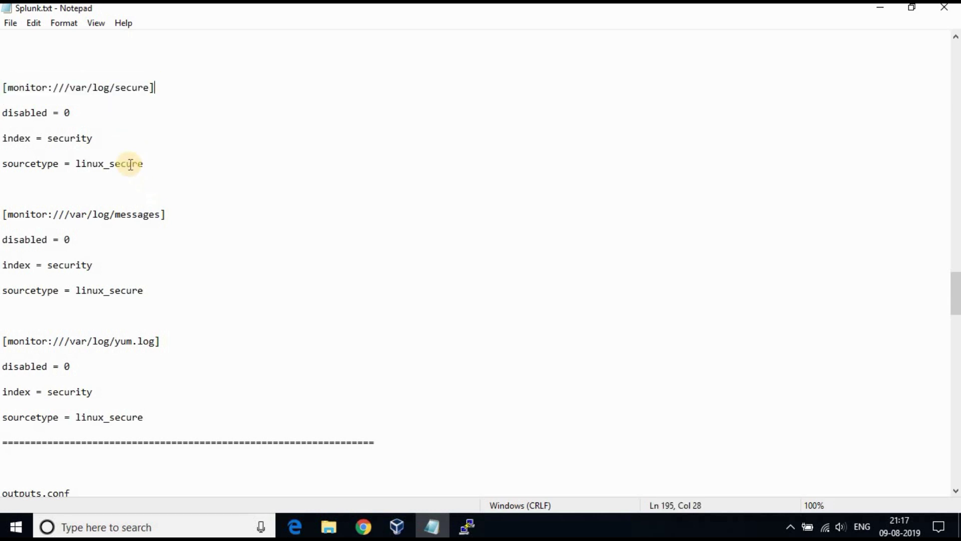
{"action": "left_click_drag", "start_coordinate": [48, 138], "coordinate": [75, 138]}
{"action": "key", "text": "End"}
{"action": "left_click", "coordinate": [364, 527]}
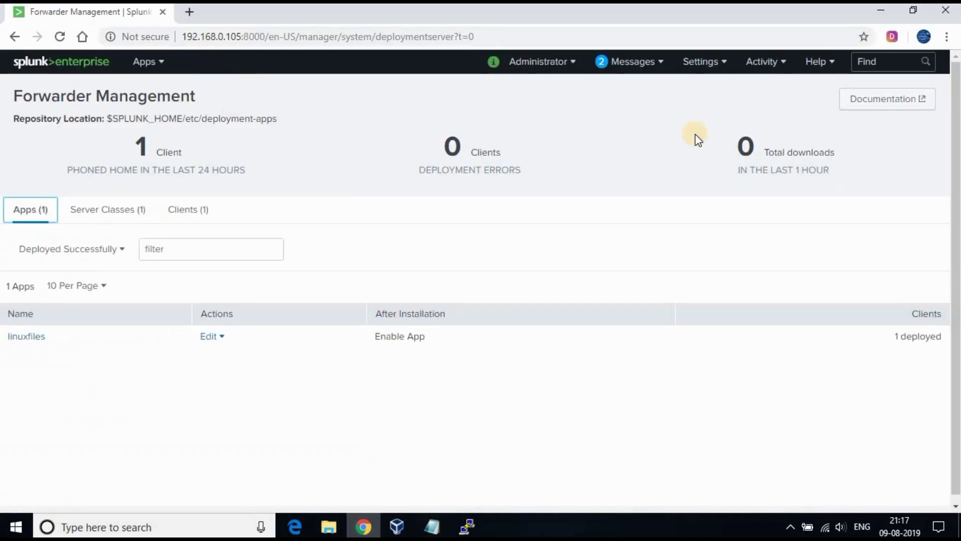
Create and save the security index under Settings > Indexes, then check it in the list
{"action": "left_click", "coordinate": [724, 64]}
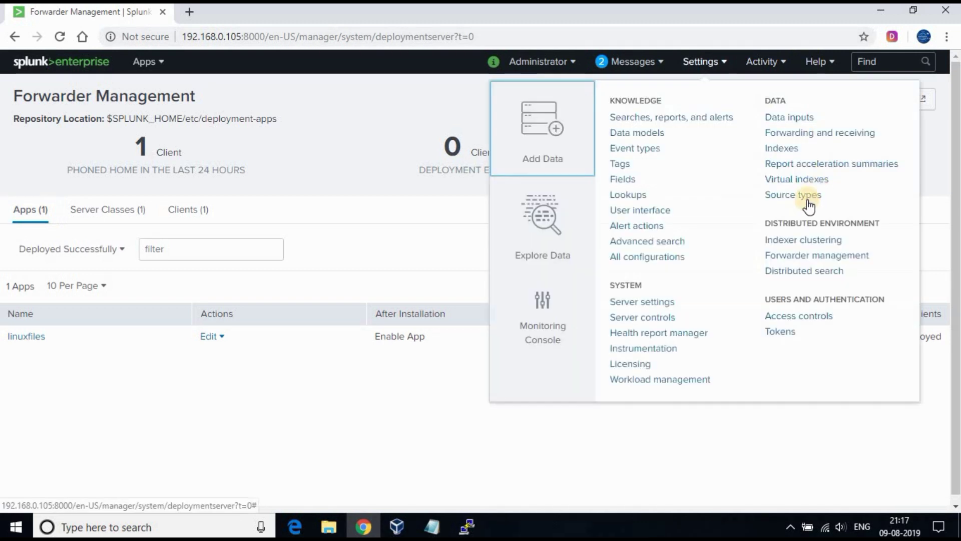
{"action": "left_click", "coordinate": [787, 148]}
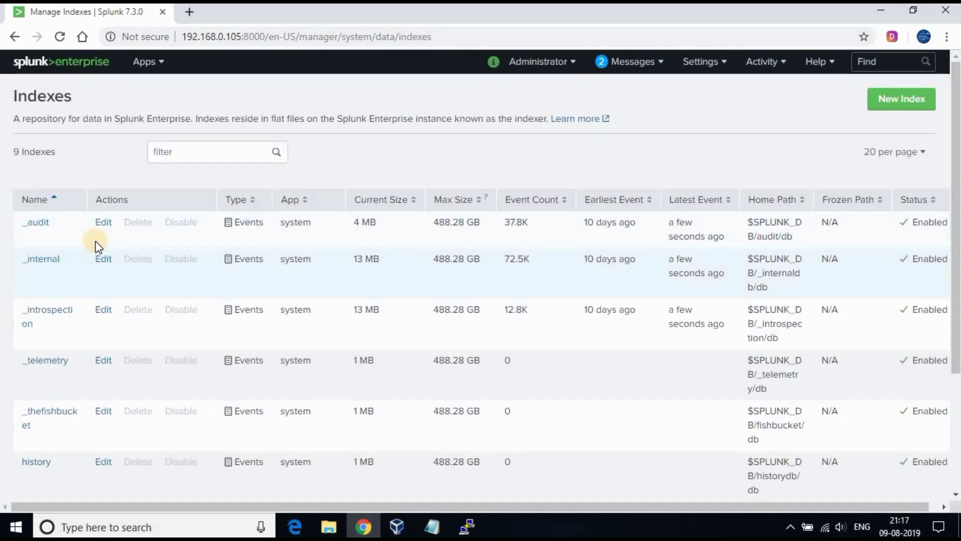
{"action": "scroll", "coordinate": [91, 281], "scroll_direction": "down", "scroll_amount": 3}
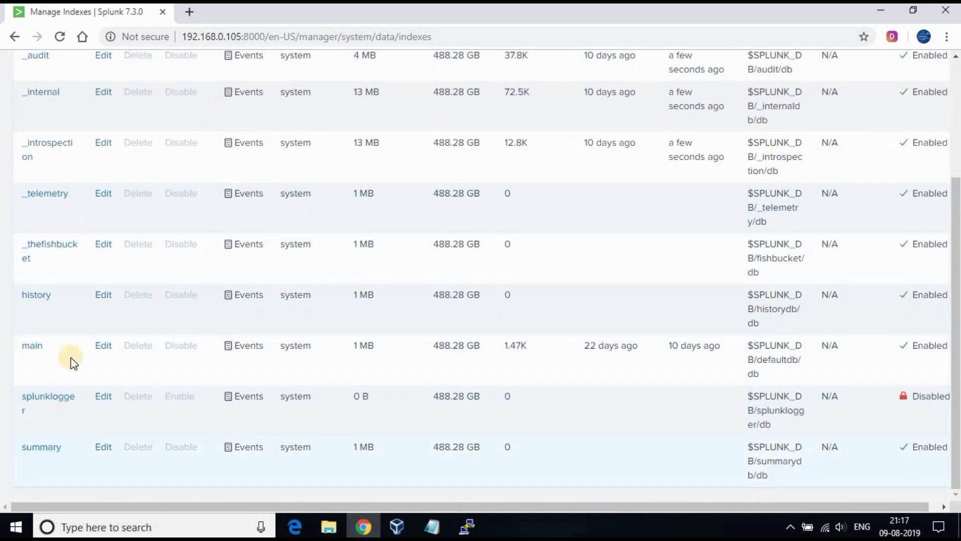
{"action": "scroll", "coordinate": [64, 299], "scroll_direction": "up", "scroll_amount": 3}
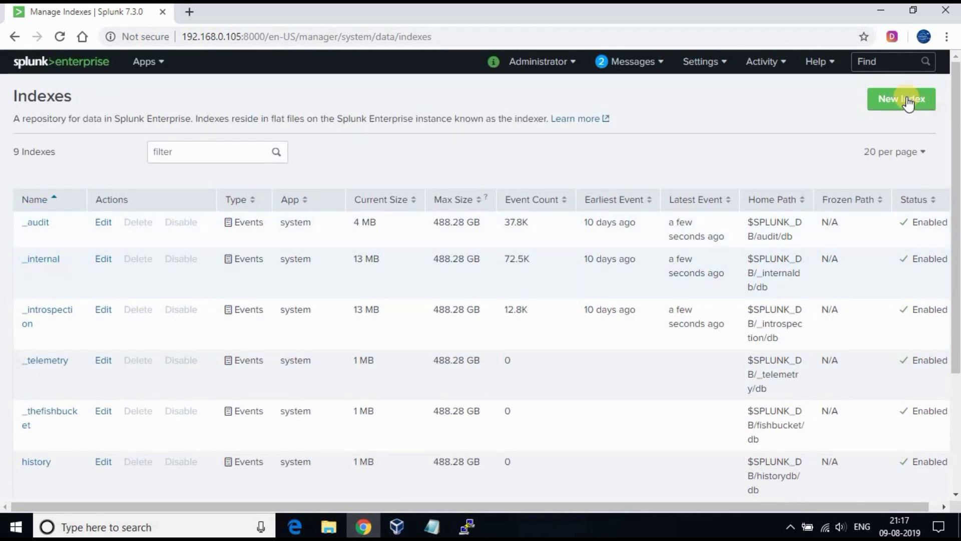
{"action": "left_click", "coordinate": [901, 98]}
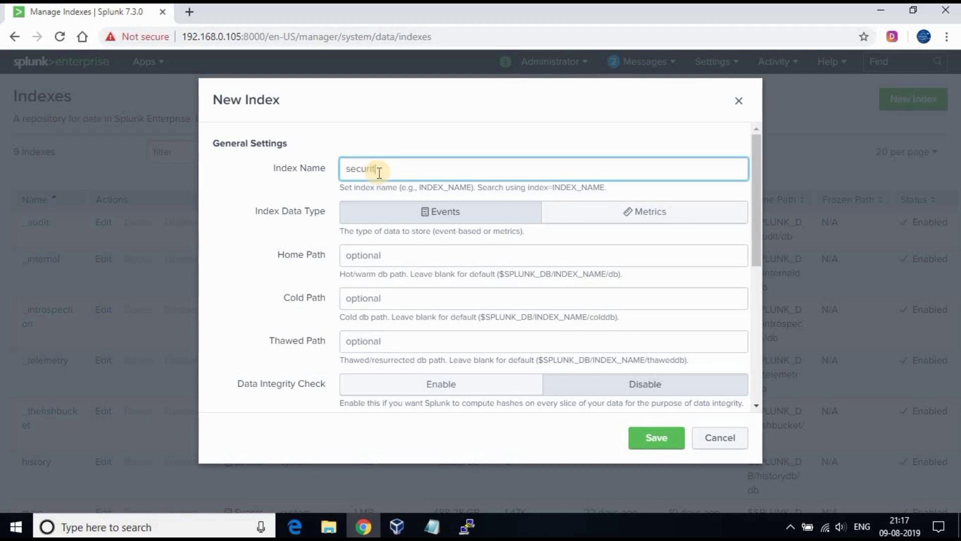
{"action": "left_click", "coordinate": [652, 440]}
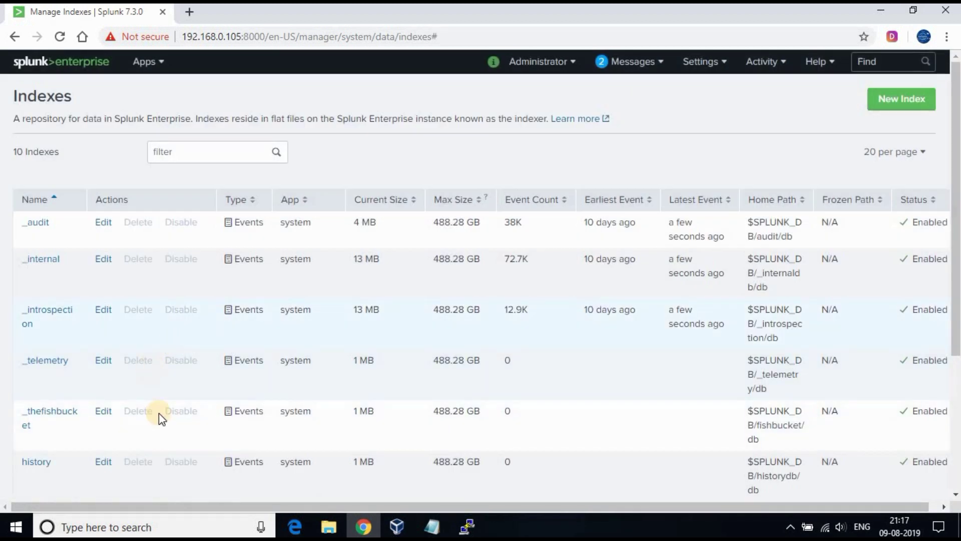
{"action": "scroll", "coordinate": [59, 362], "scroll_direction": "down", "scroll_amount": 4}
{"action": "left_click", "coordinate": [432, 525]}
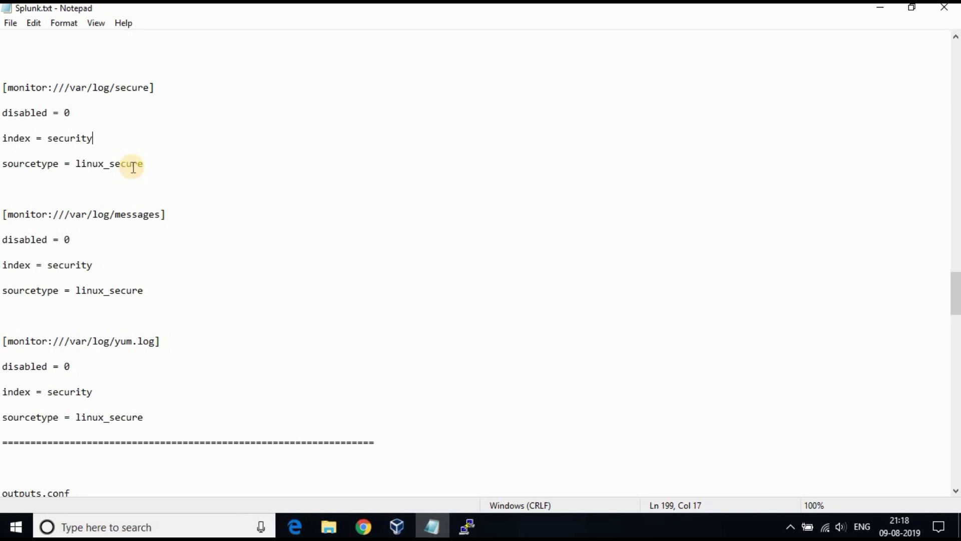
Open Settings > Source types and scroll the list to find linux_secure
{"action": "left_click", "coordinate": [363, 525]}
{"action": "scroll", "coordinate": [547, 215], "scroll_direction": "up", "scroll_amount": 5}
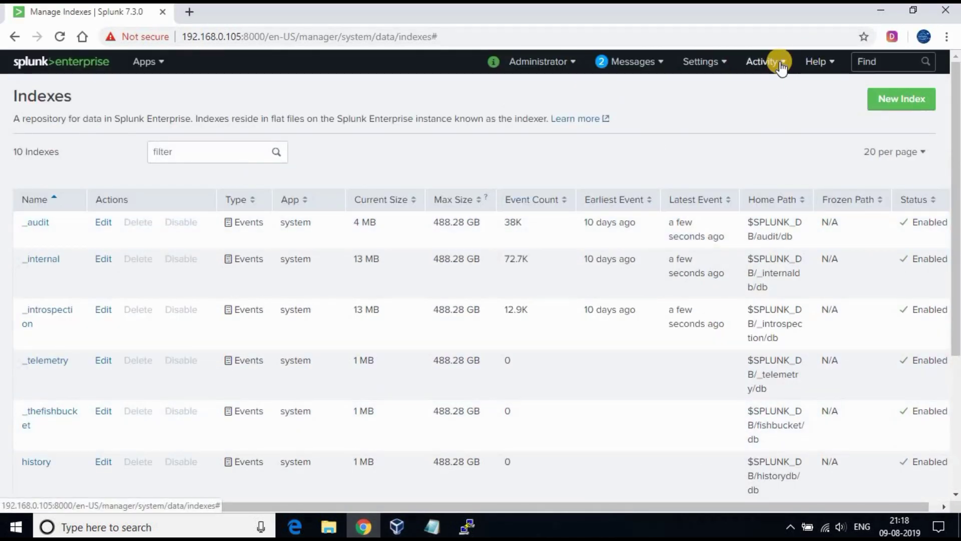
{"action": "left_click", "coordinate": [780, 64]}
{"action": "left_click", "coordinate": [731, 69]}
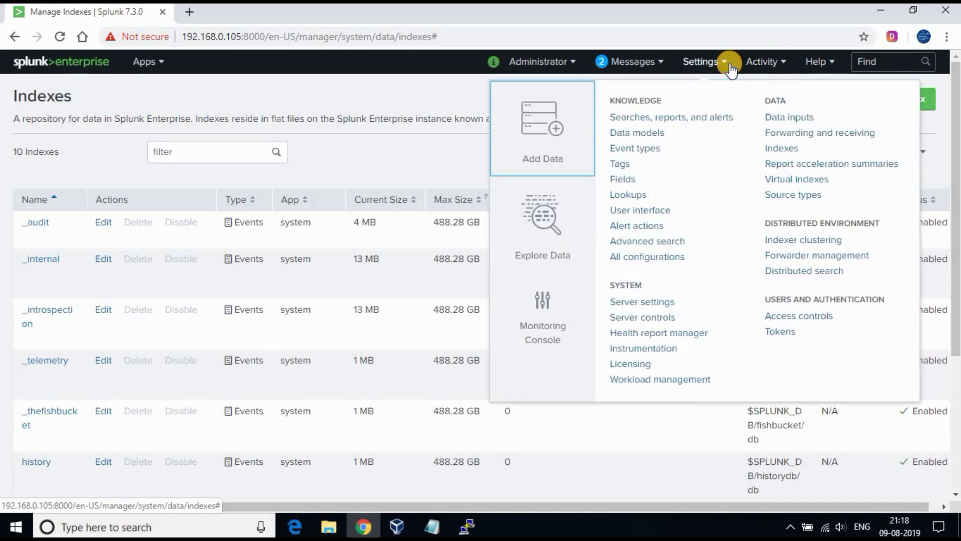
{"action": "left_click", "coordinate": [793, 194]}
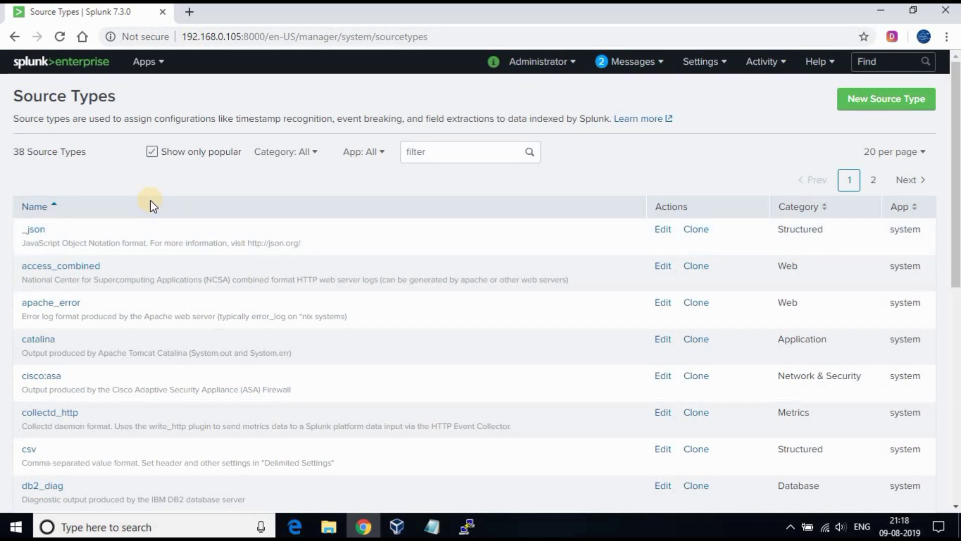
{"action": "scroll", "coordinate": [151, 206], "scroll_direction": "down", "scroll_amount": 3}
{"action": "scroll", "coordinate": [96, 201], "scroll_direction": "down", "scroll_amount": 4}
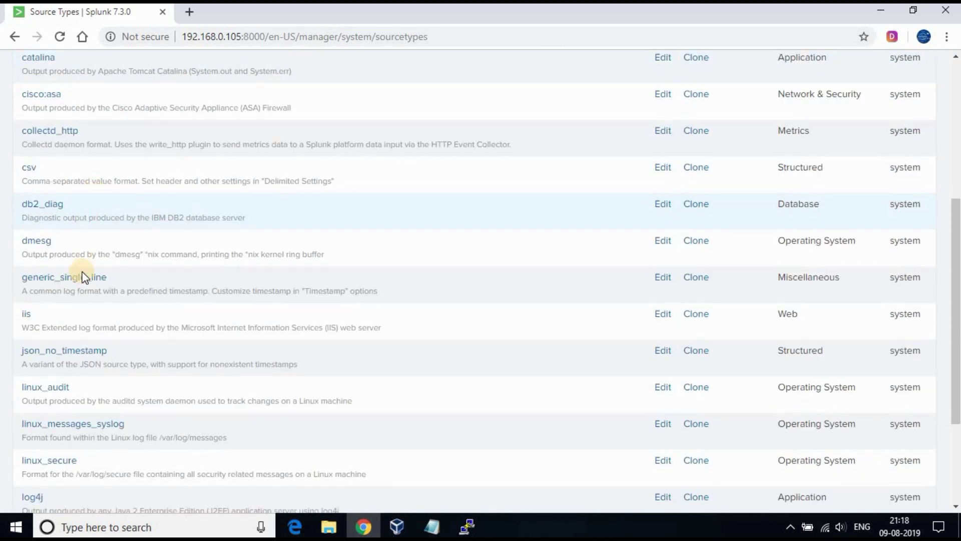
{"action": "scroll", "coordinate": [77, 275], "scroll_direction": "down", "scroll_amount": 2}
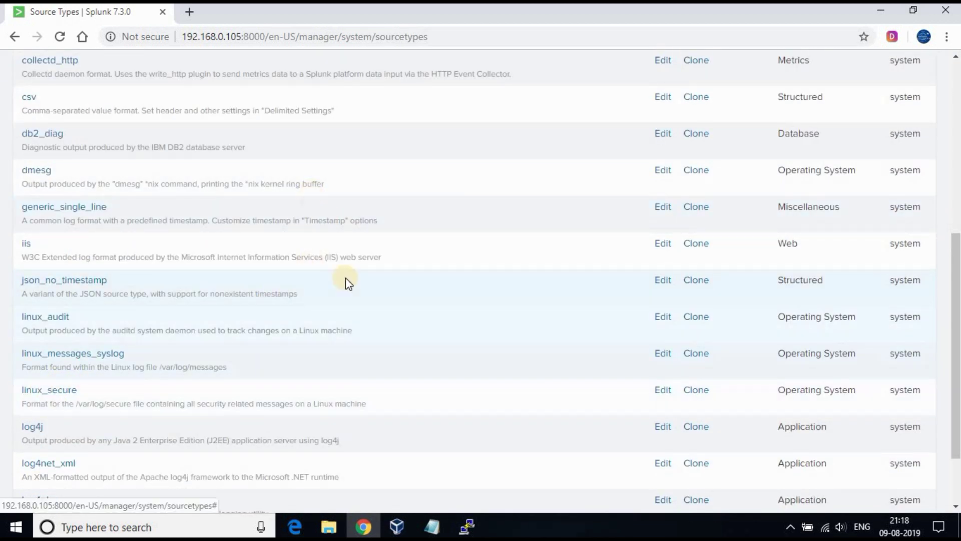
{"action": "scroll", "coordinate": [590, 258], "scroll_direction": "up", "scroll_amount": 6}
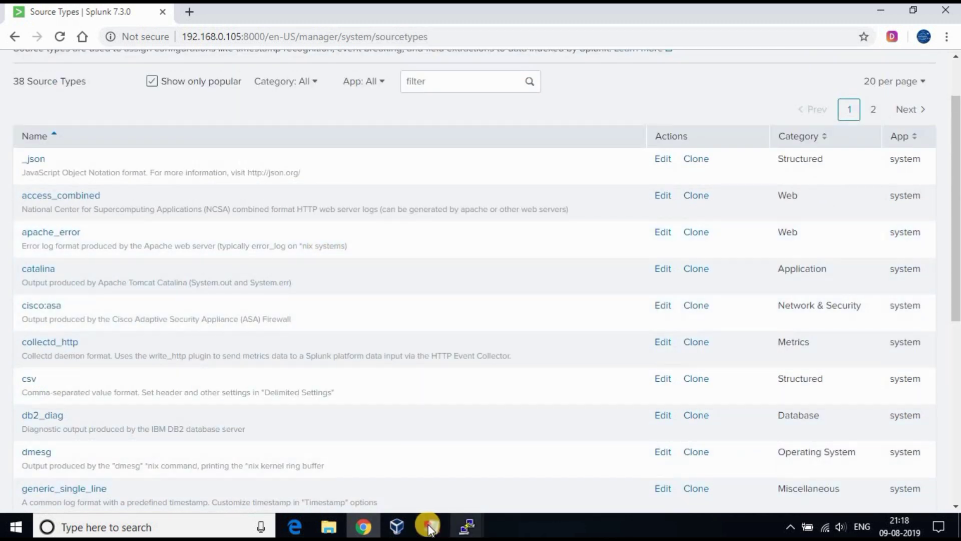
Add source = /var/log/secure under the secure stanza's sourcetype line
{"action": "key", "text": "alt+Tab"}
{"action": "left_click", "coordinate": [185, 219]}
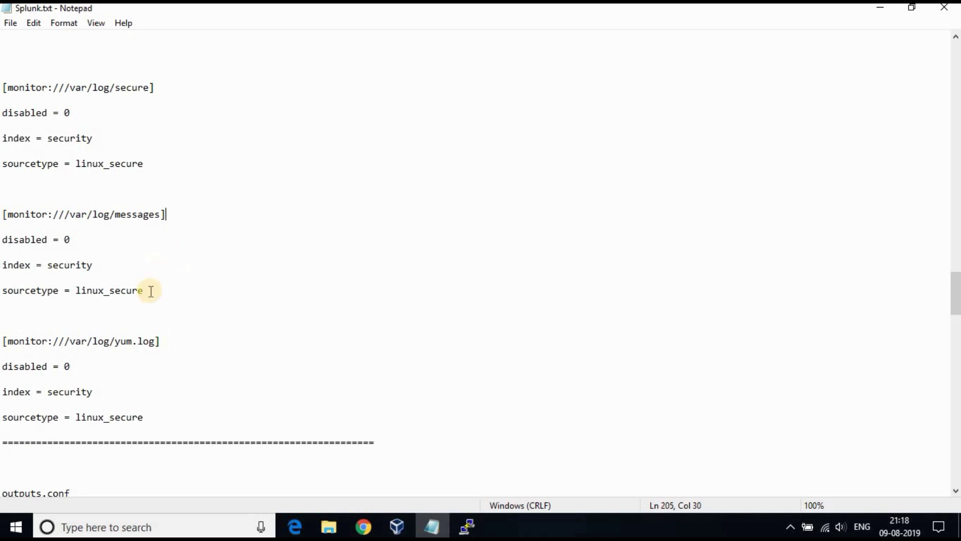
{"action": "key", "text": "Down"}
{"action": "key", "text": "Down"}
{"action": "key", "text": "Down"}
{"action": "key", "text": "Down"}
{"action": "key", "text": "Down"}
{"action": "key", "text": "Down"}
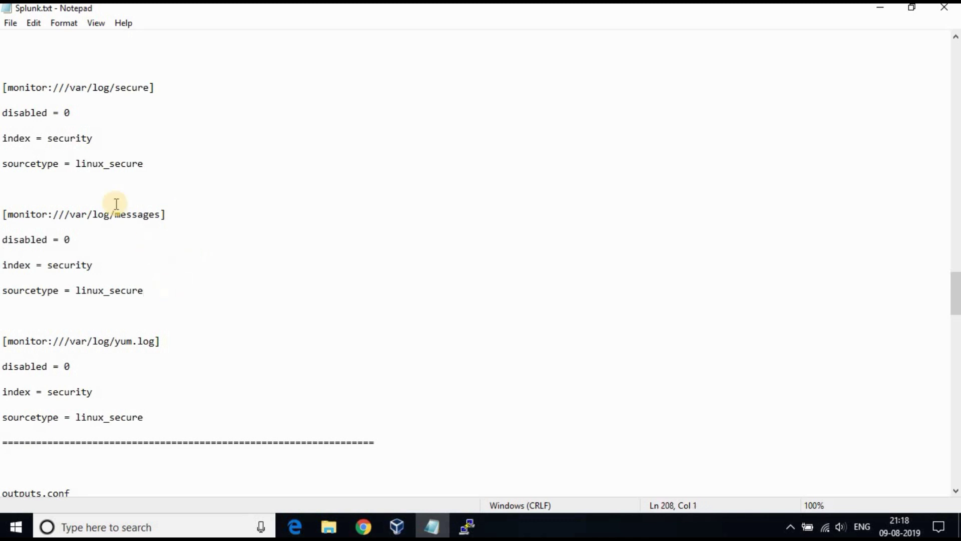
{"action": "left_click", "coordinate": [159, 166]}
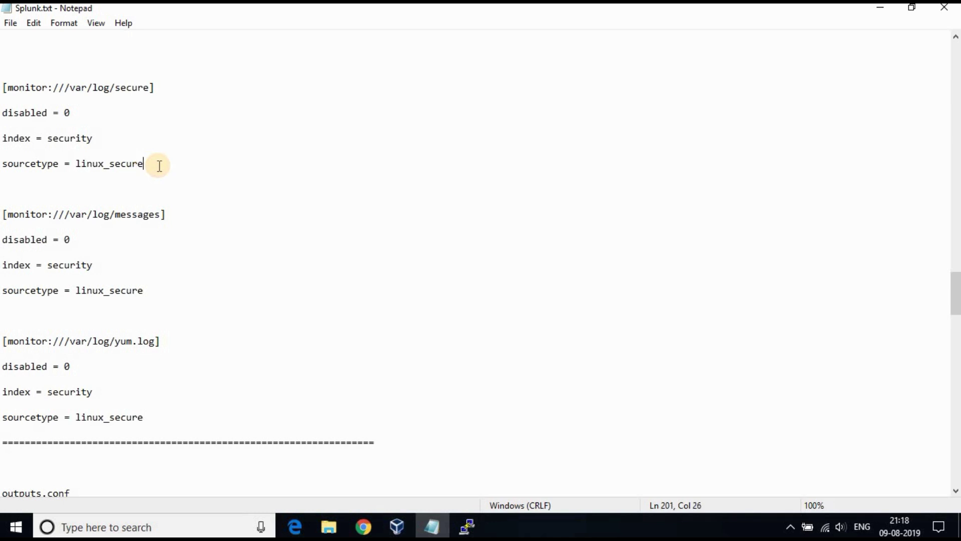
{"action": "key", "text": "Return"}
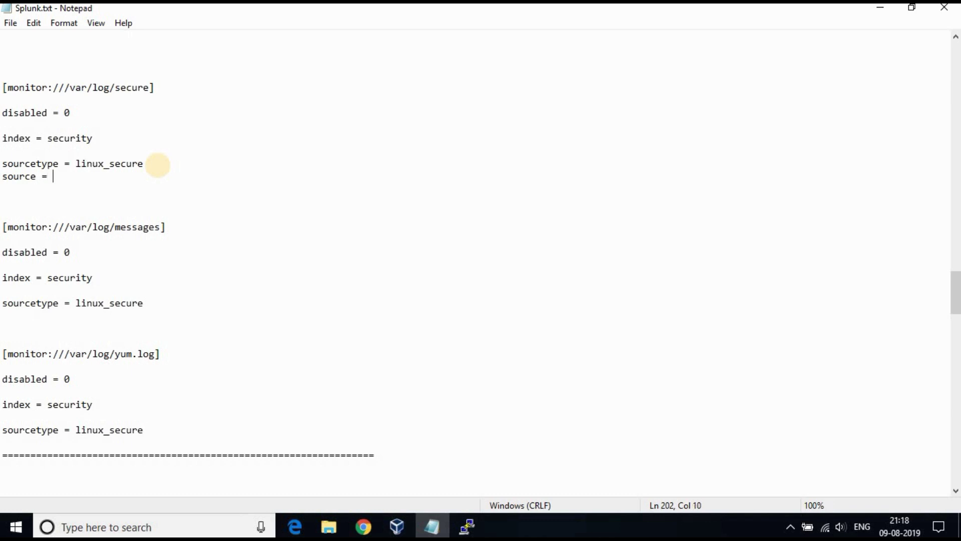
{"action": "left_click_drag", "start_coordinate": [149, 88], "coordinate": [138, 90]}
{"action": "left_click_drag", "start_coordinate": [77, 94], "coordinate": [65, 90]}
{"action": "key", "text": "ctrl+c"}
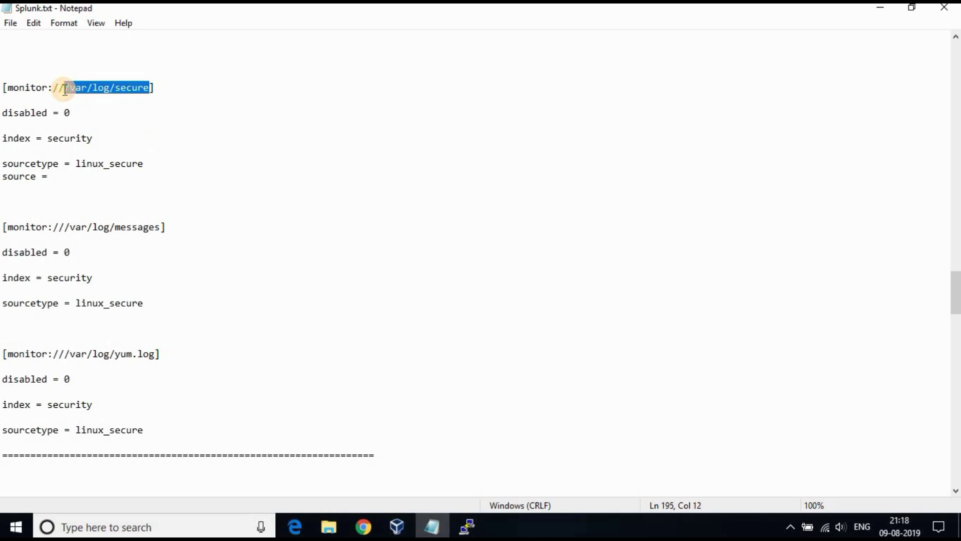
{"action": "left_click", "coordinate": [61, 178]}
{"action": "key", "text": "ctrl+v"}
{"action": "left_click", "coordinate": [160, 152]}
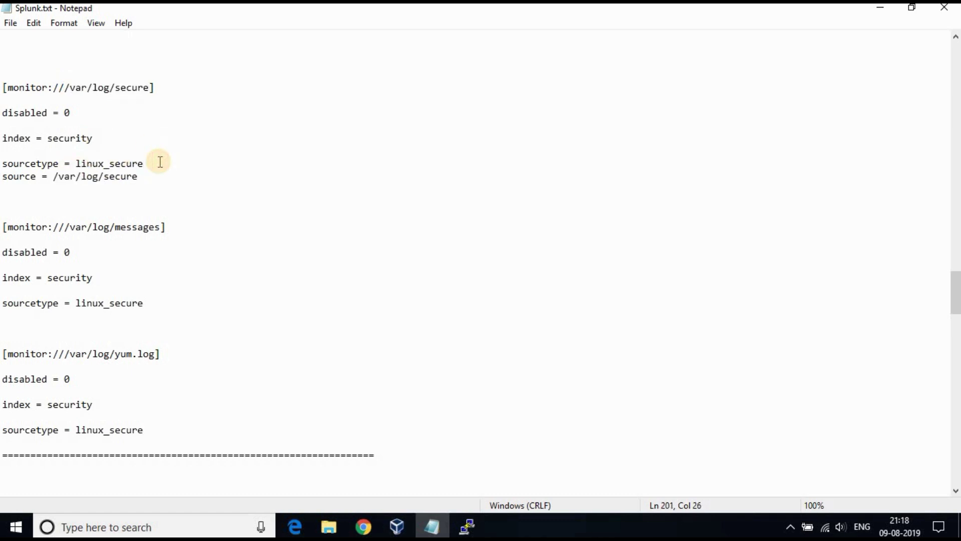
{"action": "key", "text": "Return"}
{"action": "left_click", "coordinate": [154, 188]}
{"action": "left_click_drag", "start_coordinate": [35, 193], "coordinate": [2, 190]}
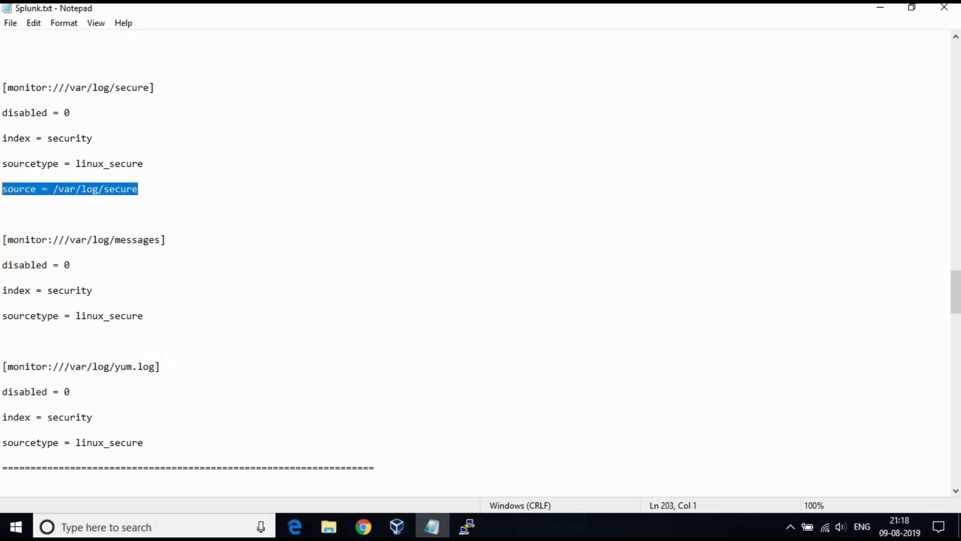
{"action": "key", "text": "ctrl+c"}
Add source = /var/log/messages under the messages stanza's sourcetype line
{"action": "left_click", "coordinate": [9, 329]}
{"action": "key", "text": "ctrl+v"}
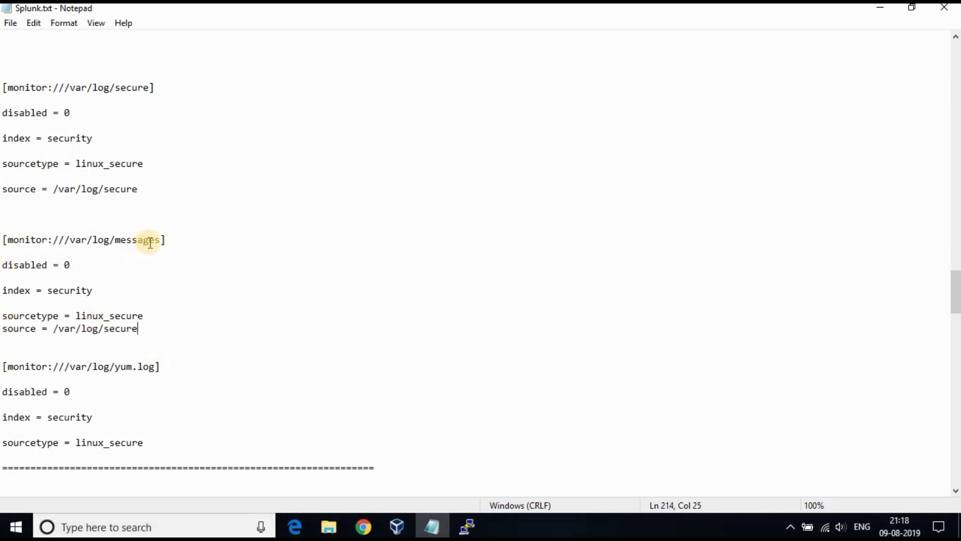
{"action": "left_click_drag", "start_coordinate": [159, 240], "coordinate": [64, 241]}
{"action": "left_click_drag", "start_coordinate": [140, 328], "coordinate": [54, 329]}
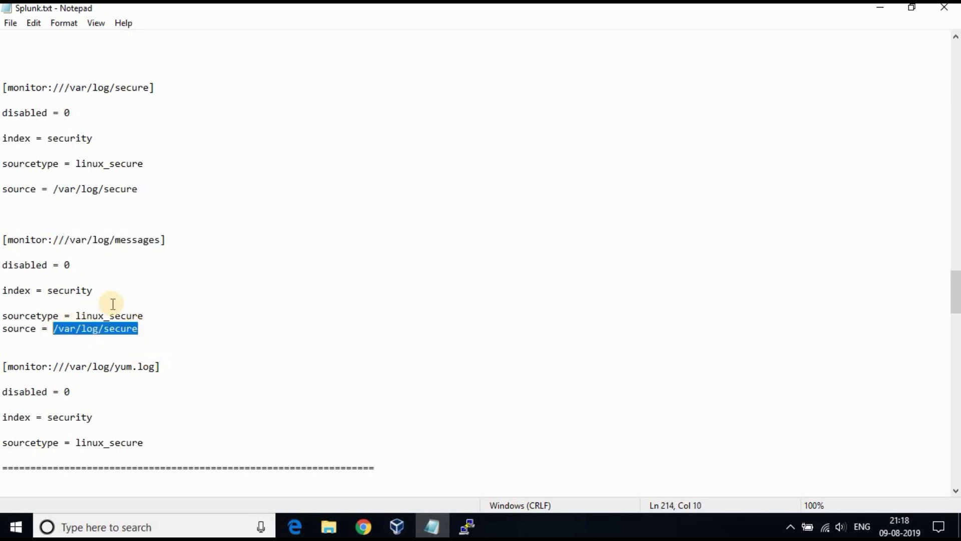
{"action": "key", "text": "ctrl+v"}
{"action": "left_click", "coordinate": [147, 315]}
{"action": "key", "text": "Return"}
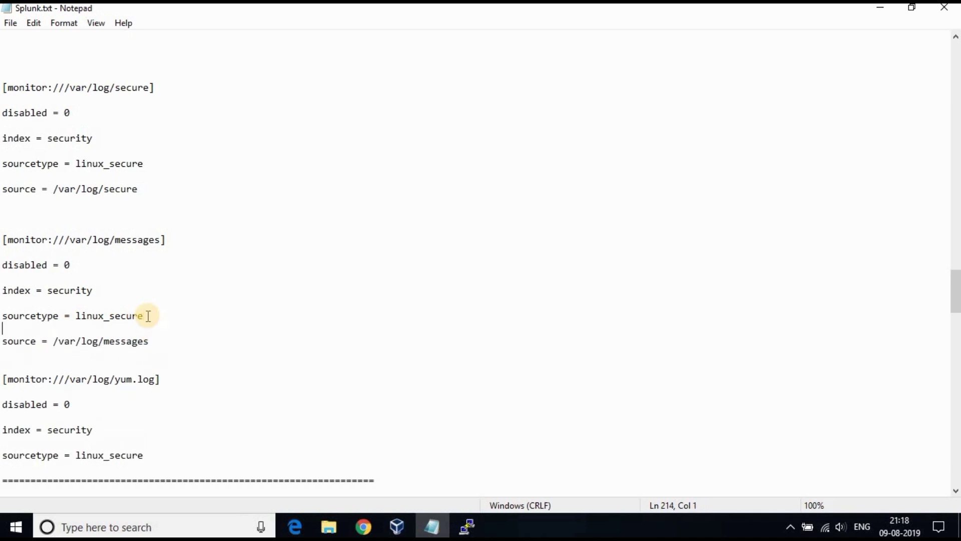
{"action": "scroll", "coordinate": [147, 315], "scroll_direction": "down", "scroll_amount": 2}
{"action": "left_click", "coordinate": [3, 274]}
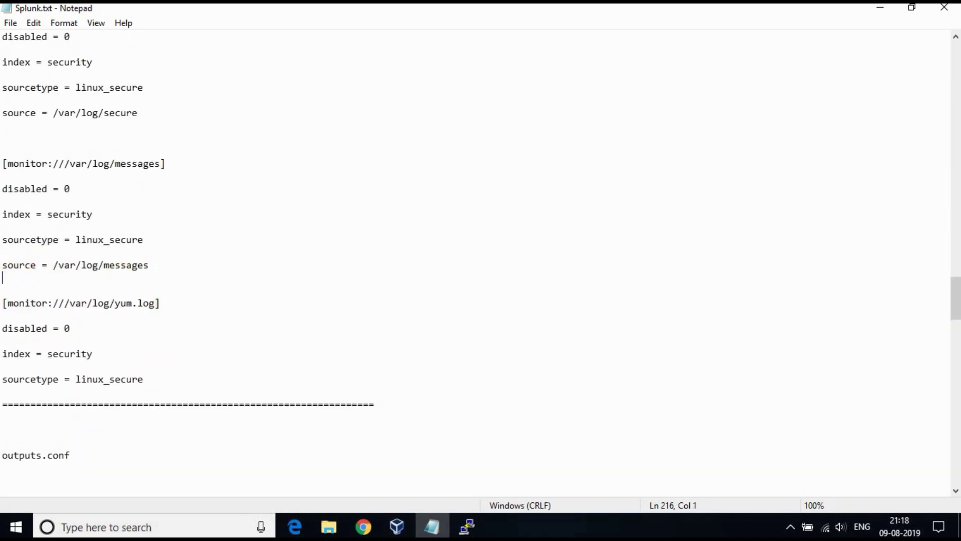
{"action": "key", "text": "shift+Up"}
Add source = /var/log/yum.log under the yum.log stanza's sourcetype line
{"action": "left_click", "coordinate": [154, 379]}
{"action": "key", "text": "Return"}
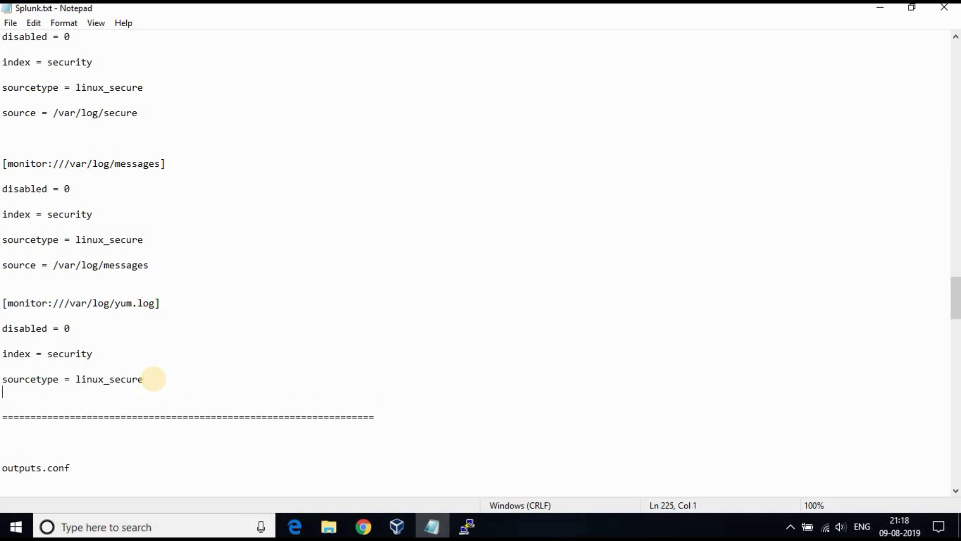
{"action": "key", "text": "ctrl+v"}
{"action": "left_click", "coordinate": [155, 303]}
{"action": "left_click", "coordinate": [64, 304], "text": "shift"}
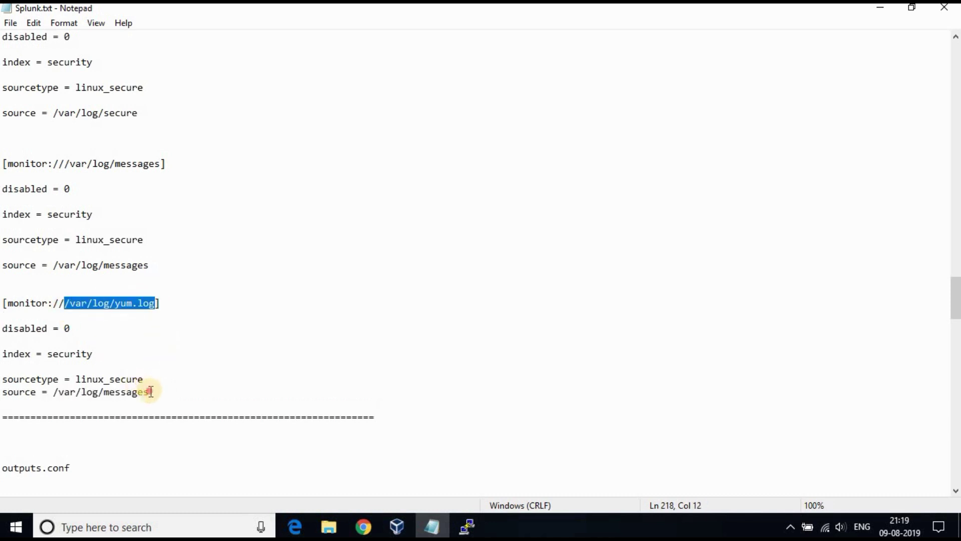
{"action": "left_click_drag", "start_coordinate": [150, 392], "coordinate": [53, 392]}
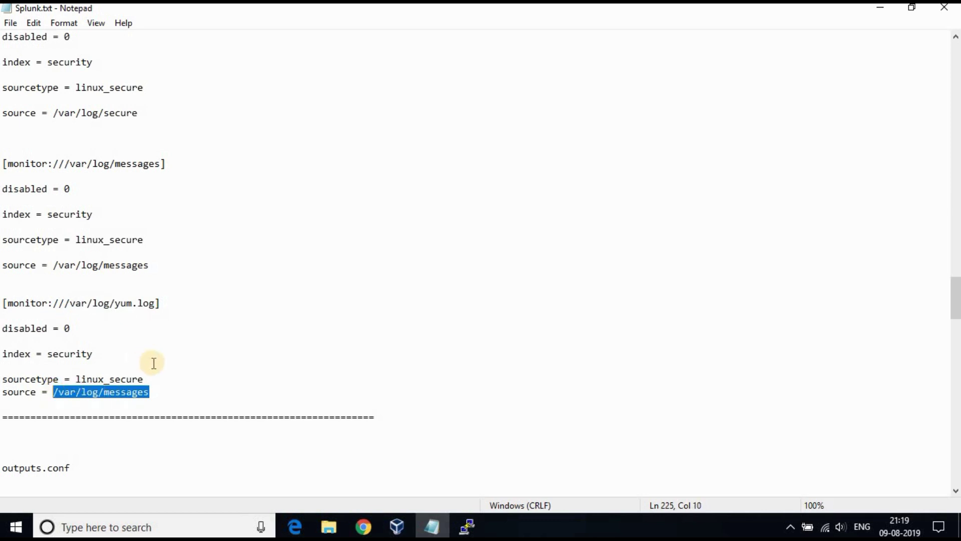
{"action": "key", "text": "ctrl+v"}
{"action": "key", "text": "Up"}
{"action": "key", "text": "Up"}
{"action": "key", "text": "Return"}
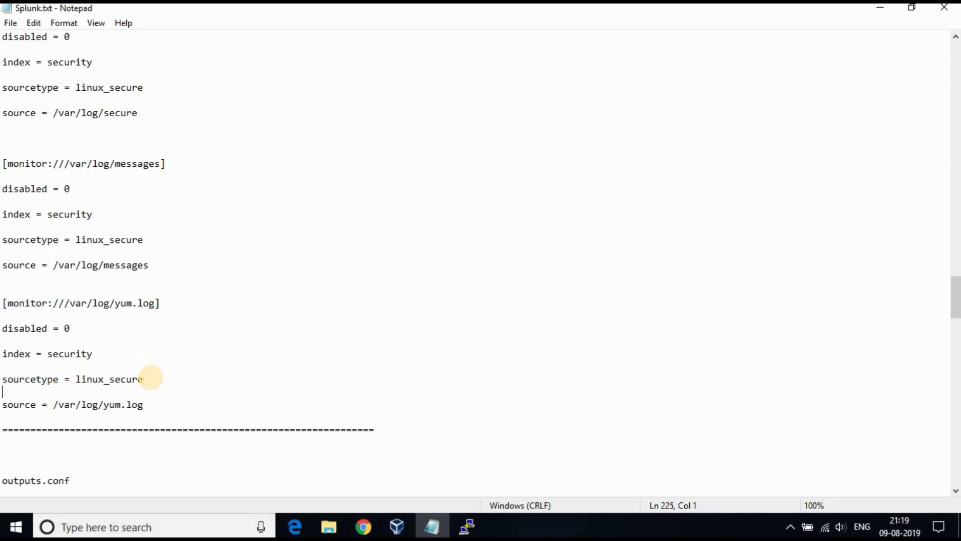
{"action": "left_click_drag", "start_coordinate": [95, 231], "coordinate": [4, 110]}
Copy the three monitor stanzas from Notepad and paste them into inputs.conf in vi on centos1
{"action": "right_click", "coordinate": [35, 115]}
{"action": "left_click", "coordinate": [111, 162]}
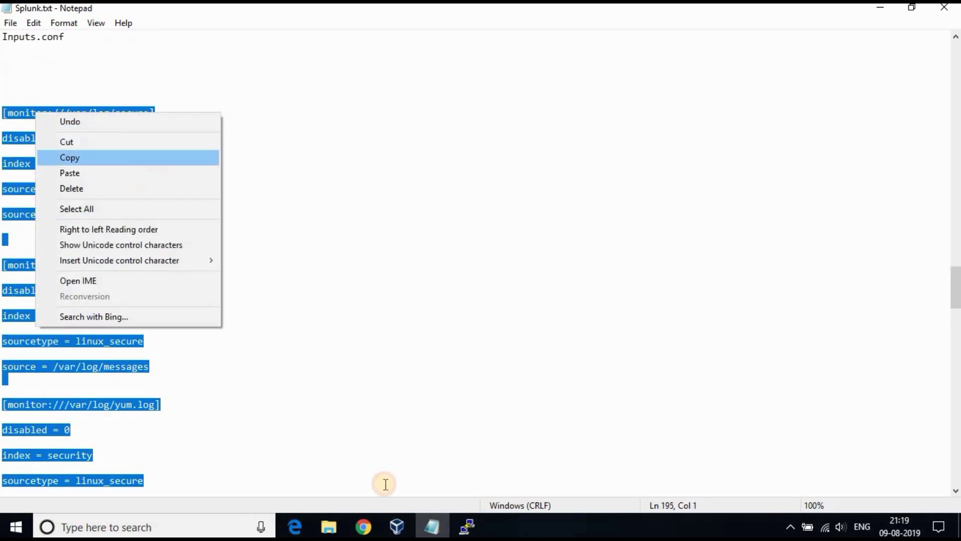
{"action": "left_click", "coordinate": [460, 523]}
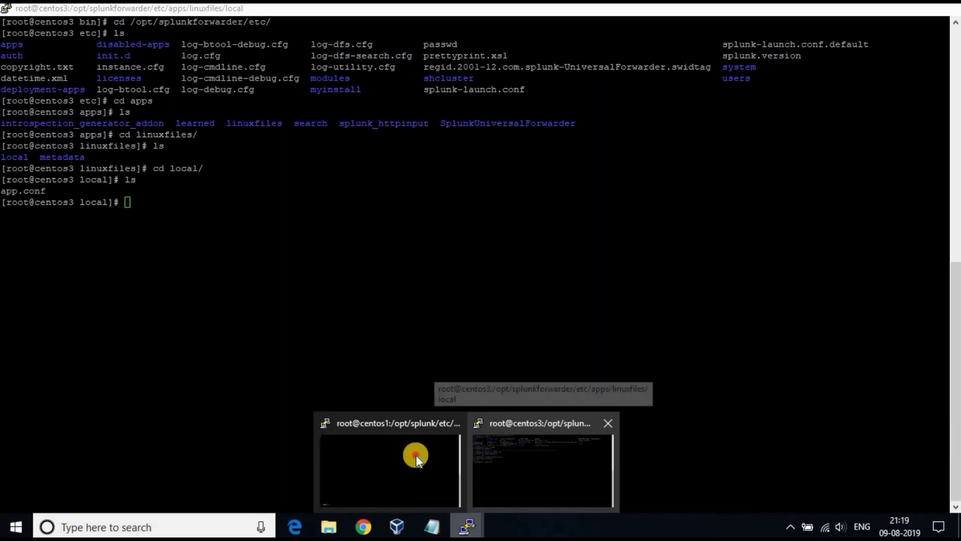
{"action": "left_click", "coordinate": [415, 455]}
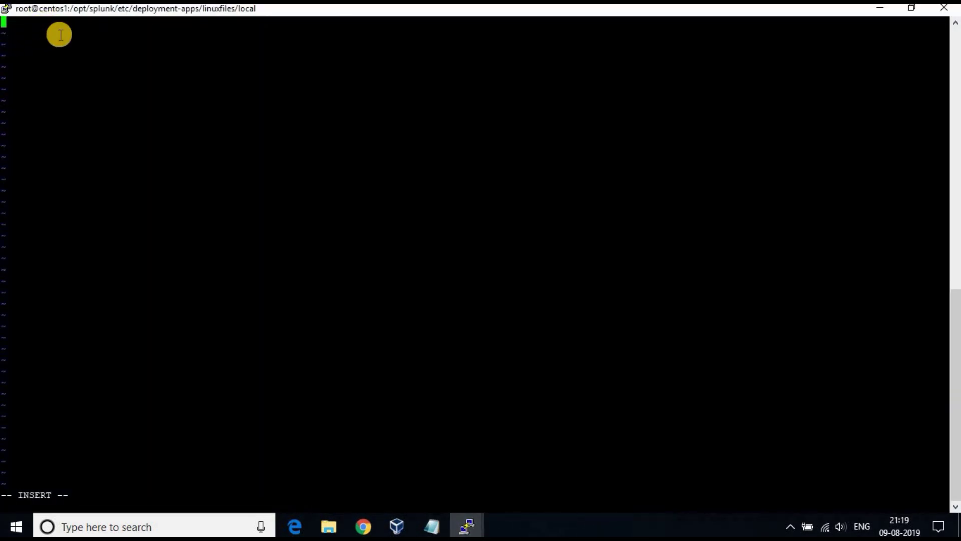
{"action": "right_click", "coordinate": [141, 129]}
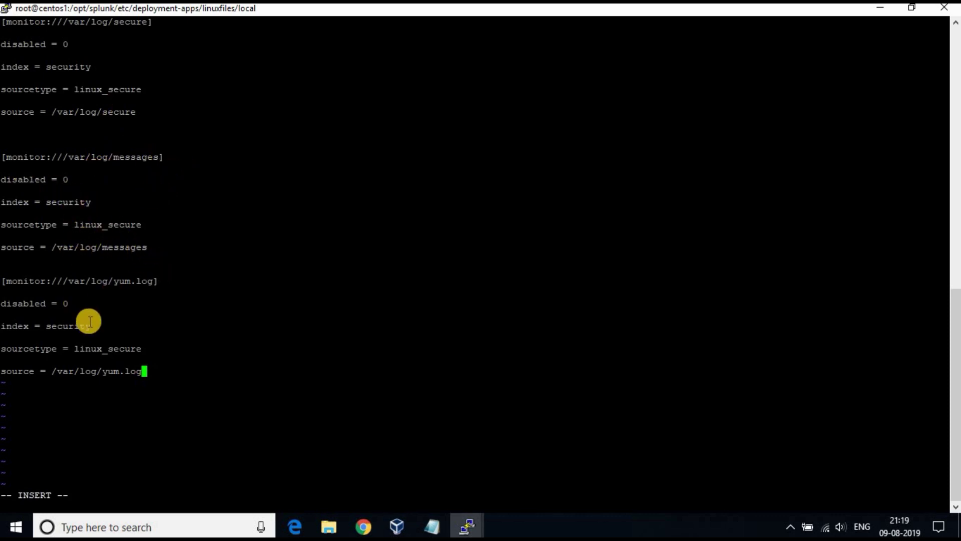
{"action": "key", "text": "Escape"}
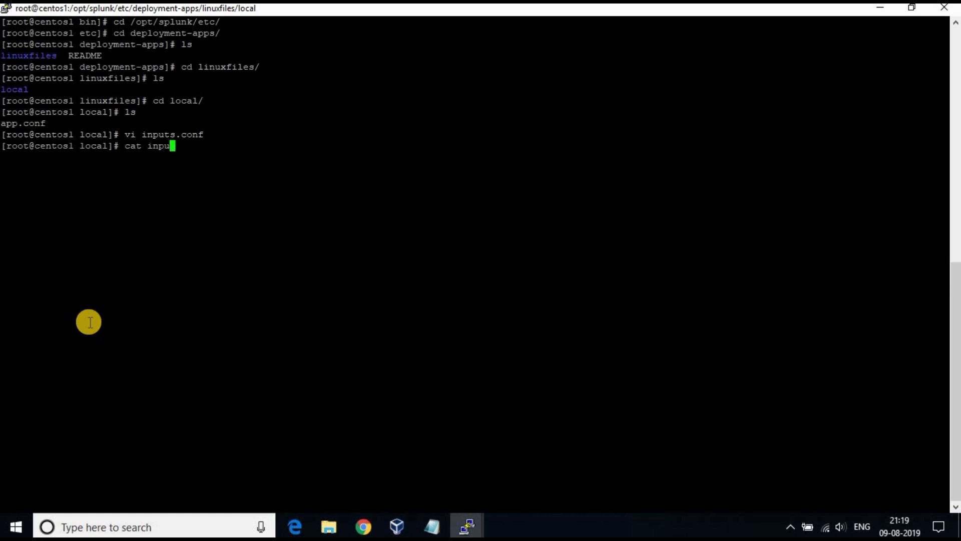
Display inputs.conf with cat to verify the stanzas, then clear the terminal
{"action": "key", "text": "Tab"}
{"action": "key", "text": "Return"}
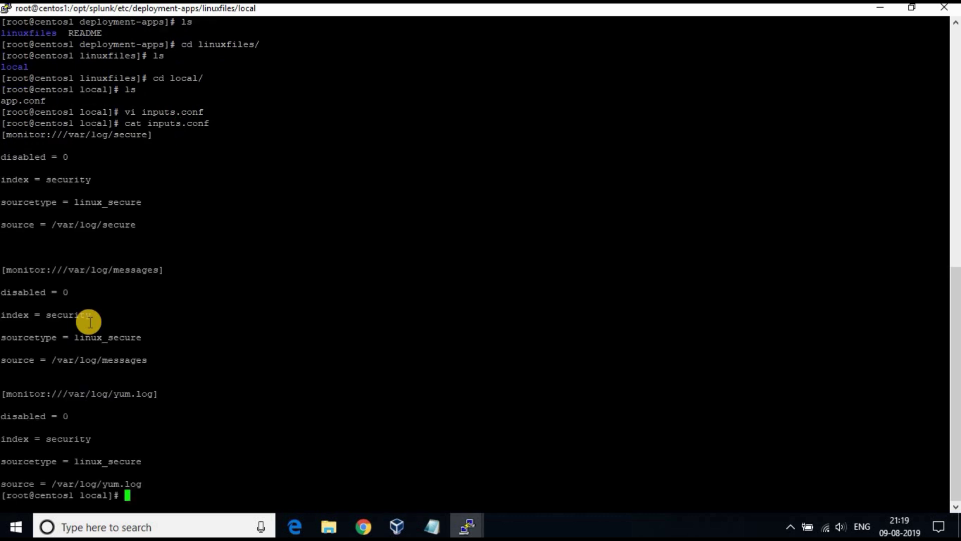
{"action": "type", "text": "clear"}
{"action": "key", "text": "Return"}
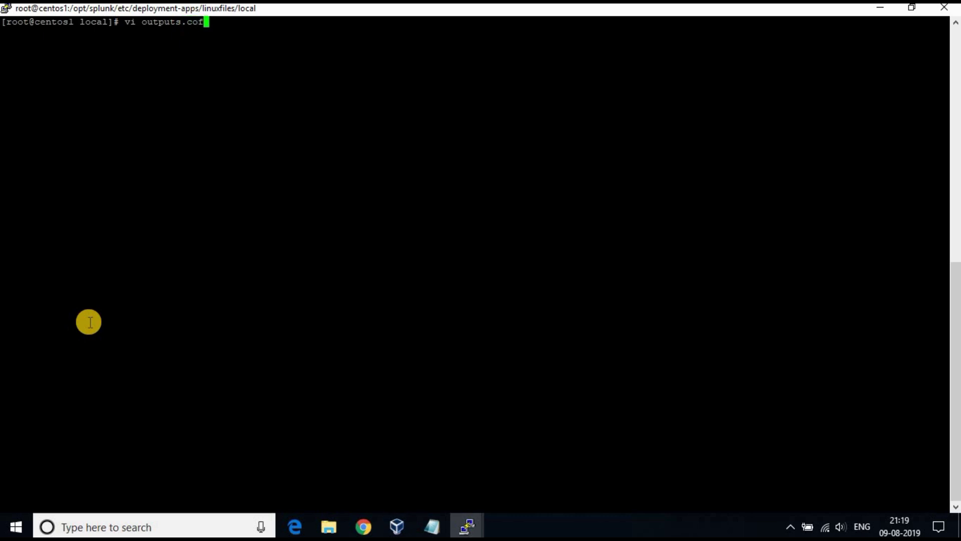
Open a new outputs.conf in vi insert mode and copy the tcpout block from Splunk.txt
{"action": "key", "text": "Return"}
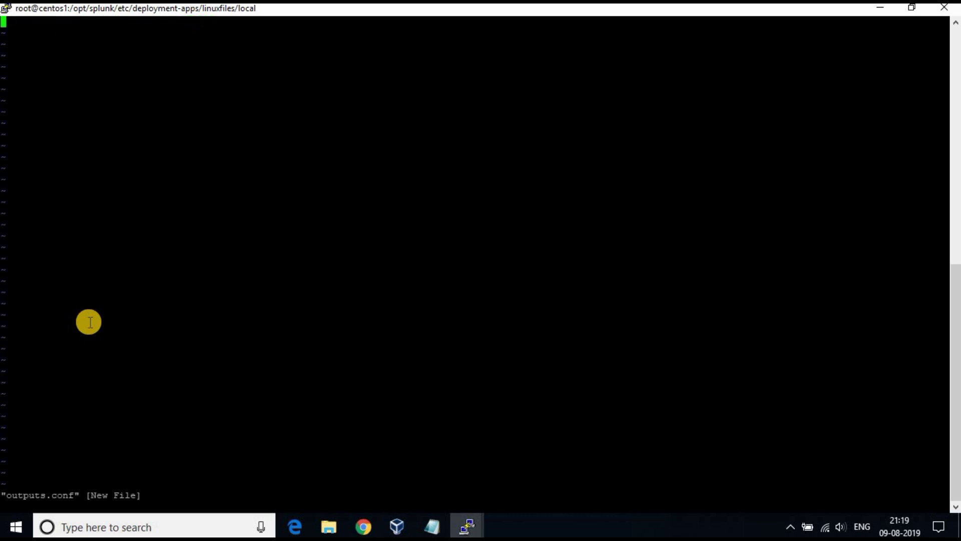
{"action": "key", "text": "i"}
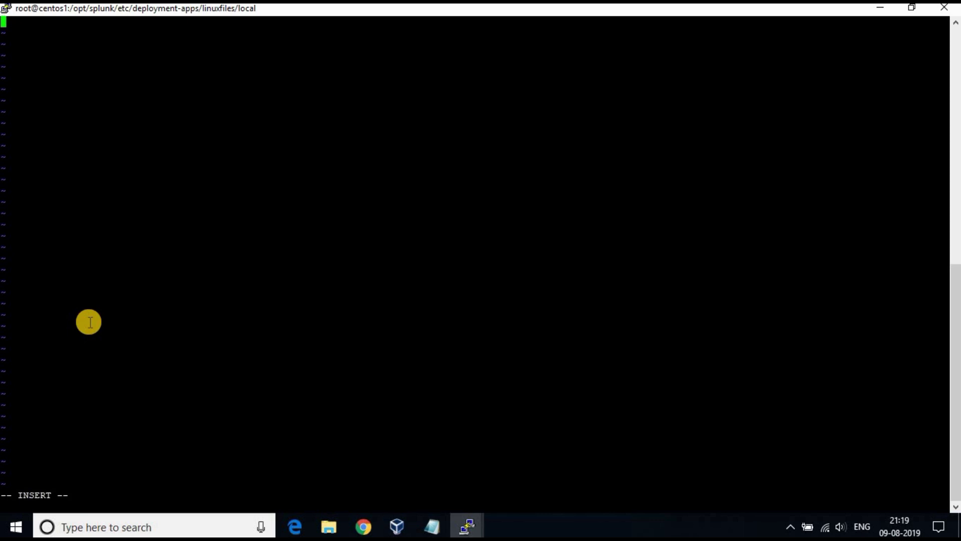
{"action": "key", "text": "alt+Tab"}
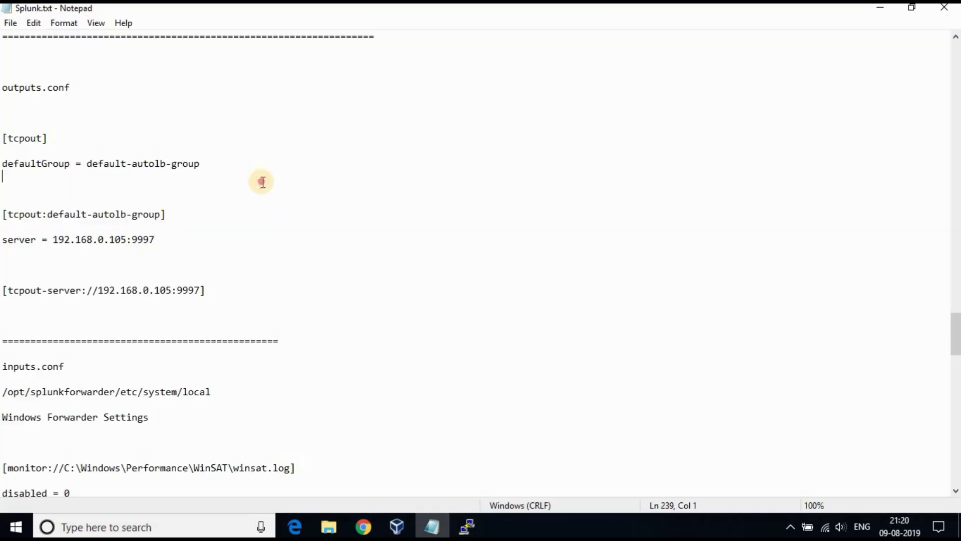
{"action": "scroll", "coordinate": [40, 99], "scroll_direction": "down", "scroll_amount": 1}
{"action": "left_click", "coordinate": [42, 100]}
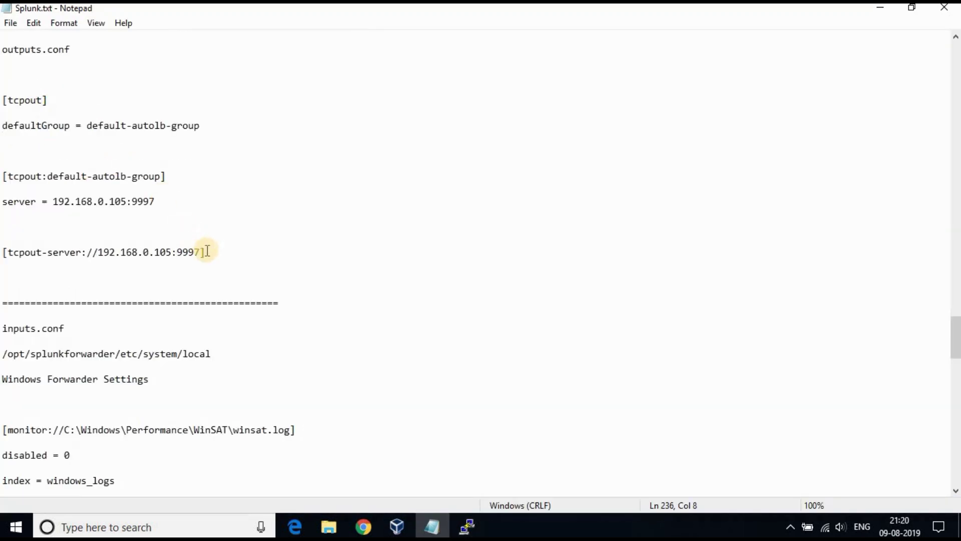
{"action": "double_click", "coordinate": [86, 202]}
{"action": "left_click", "coordinate": [86, 201]}
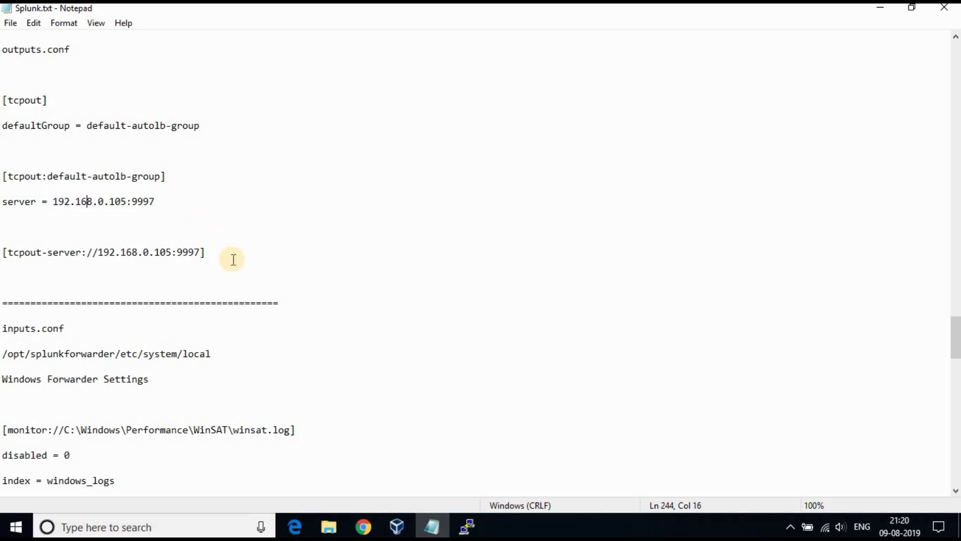
{"action": "left_click_drag", "start_coordinate": [206, 252], "coordinate": [2, 100]}
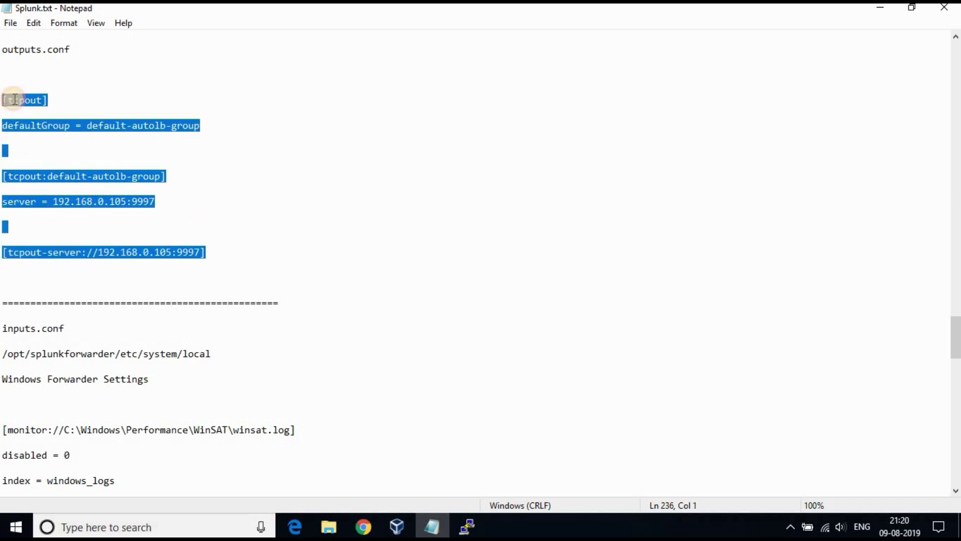
{"action": "right_click", "coordinate": [15, 100]}
{"action": "left_click", "coordinate": [58, 144]}
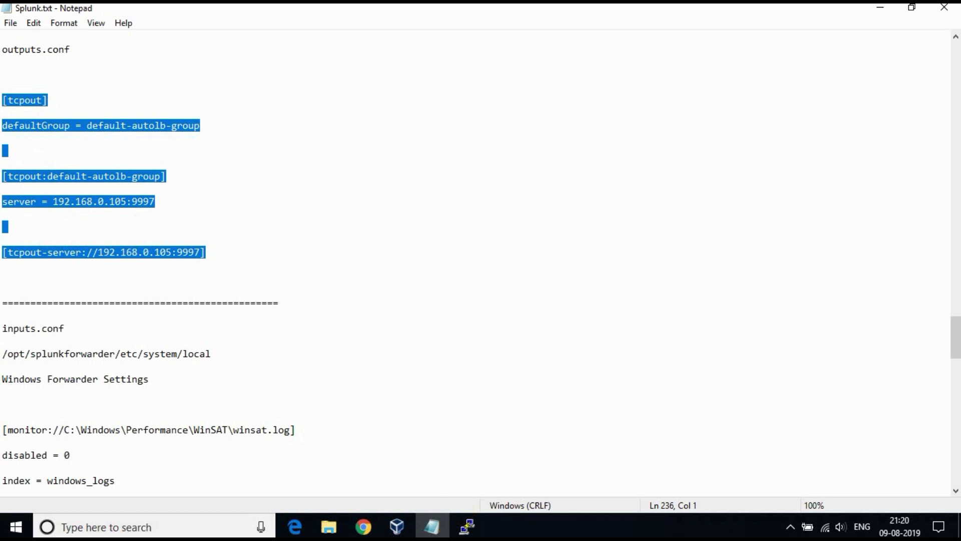
Paste the tcpout block targeting 192.168.0.105:9997 into outputs.conf and leave insert mode
{"action": "mouse_move", "coordinate": [470, 523]}
{"action": "left_click", "coordinate": [401, 458]}
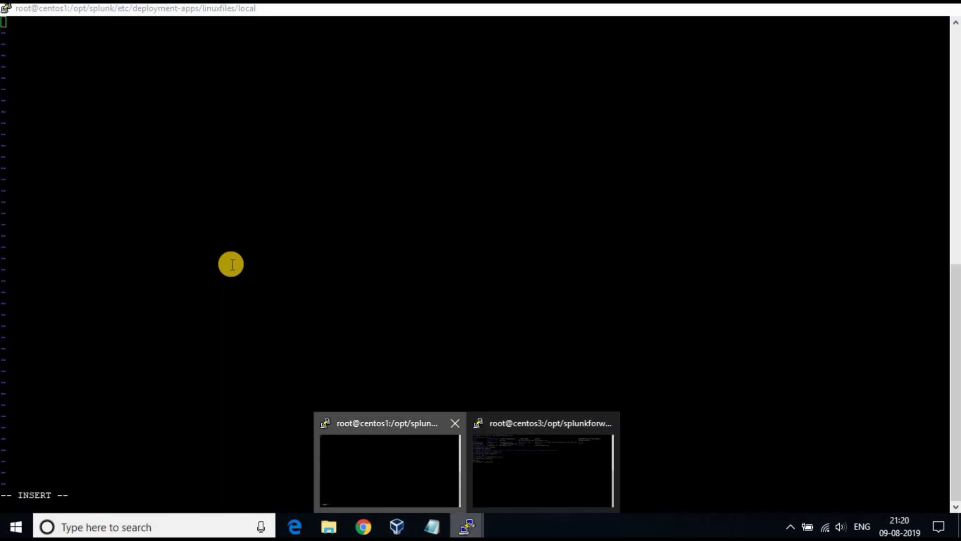
{"action": "type", "text": "i"}
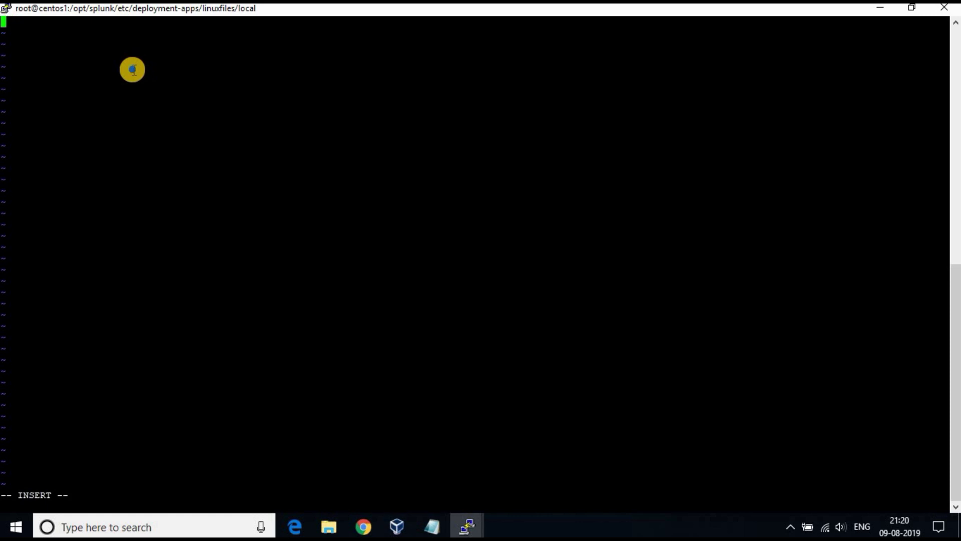
{"action": "right_click", "coordinate": [131, 68]}
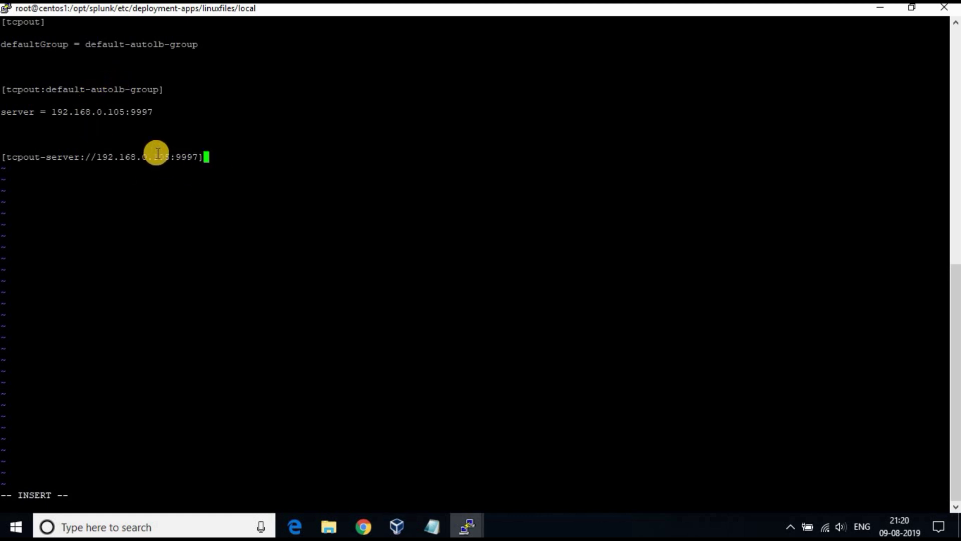
{"action": "key", "text": "Escape"}
{"action": "key", "text": "shift+colon"}
Save outputs.conf with wq!, clear the terminal and list the local folder on centos1
{"action": "type", "text": "wq!"}
{"action": "key", "text": "Return"}
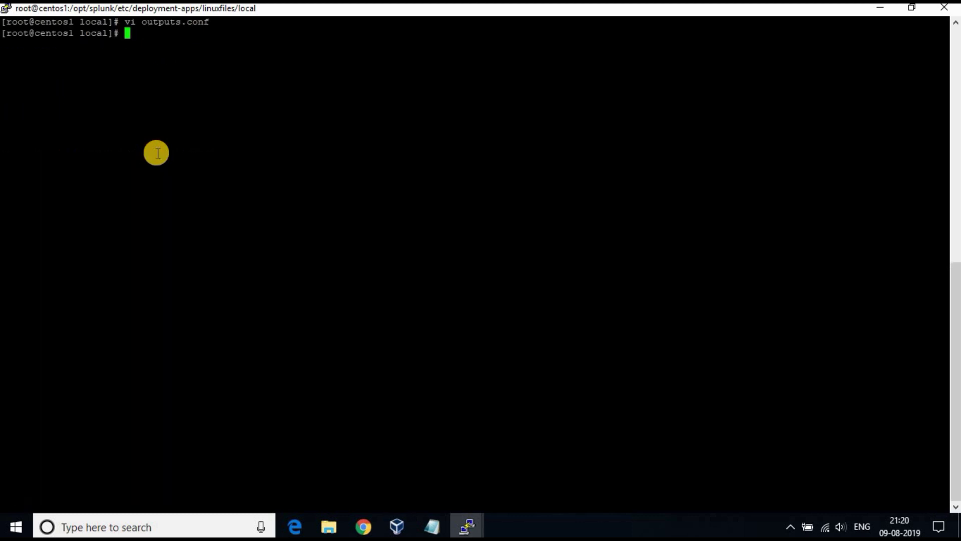
{"action": "type", "text": "clear"}
{"action": "key", "text": "Return"}
{"action": "type", "text": "ls"}
{"action": "key", "text": "Return"}
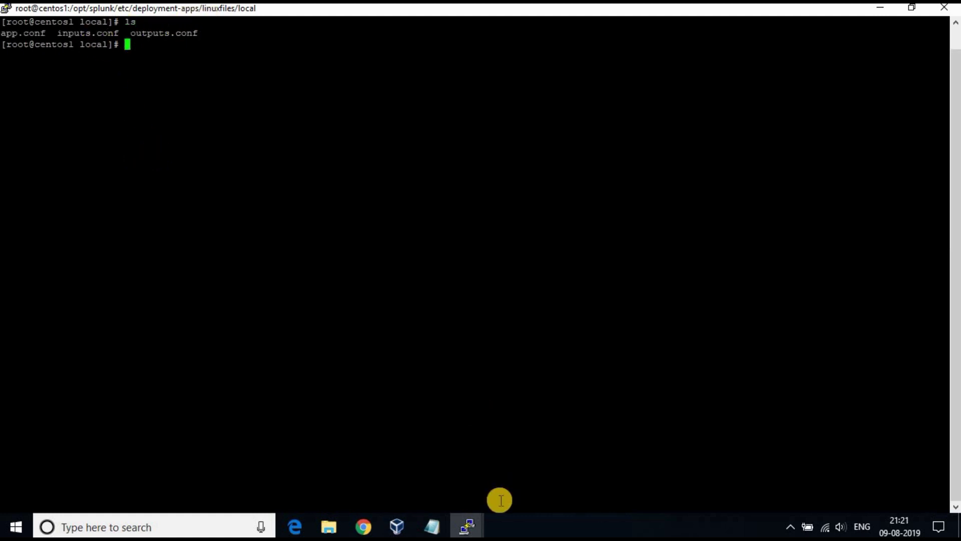
List the linuxfiles local folder on the centos3 forwarder
{"action": "left_click", "coordinate": [478, 528]}
{"action": "left_click", "coordinate": [536, 465]}
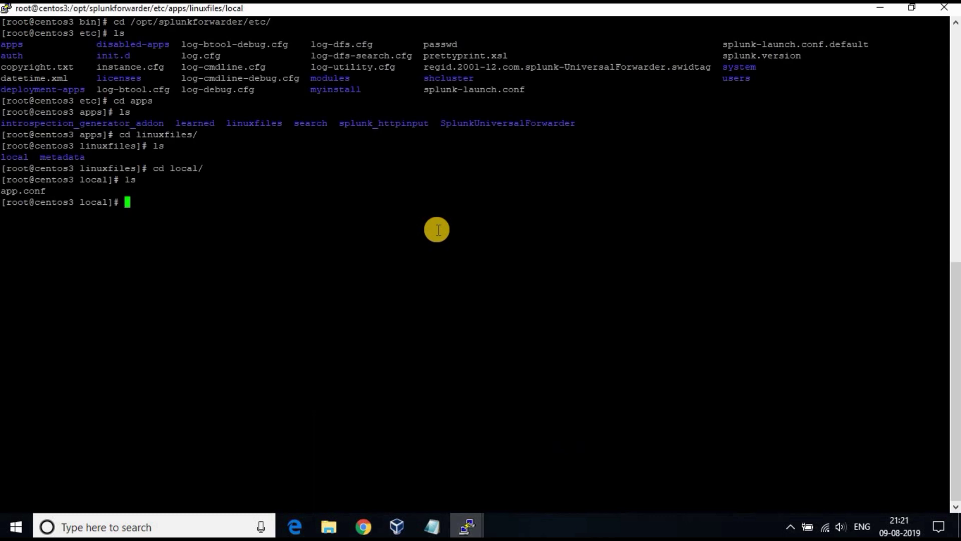
{"action": "type", "text": "ls"}
{"action": "key", "text": "Return"}
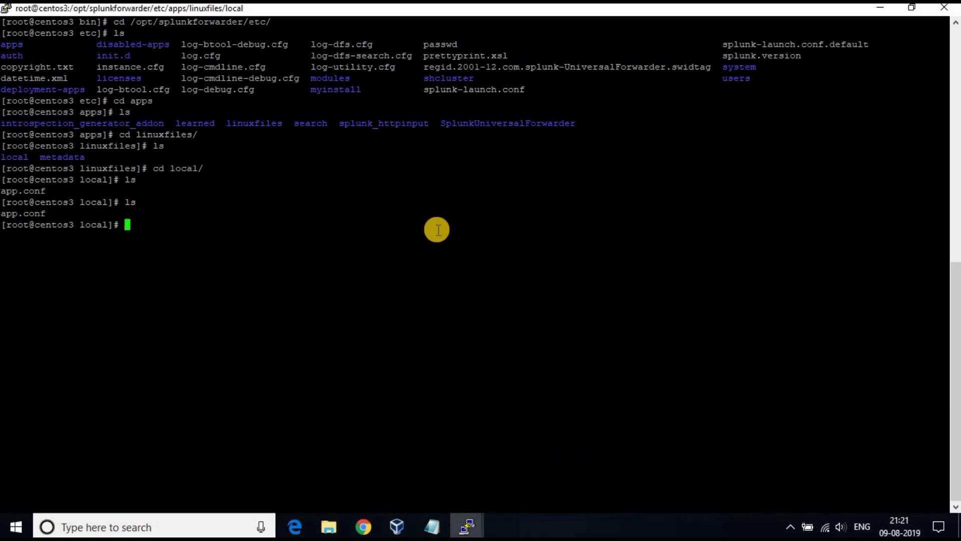
On centos1, change into /opt/splunk/bin and run ./splunk reload deploy-server
{"action": "left_click", "coordinate": [466, 526]}
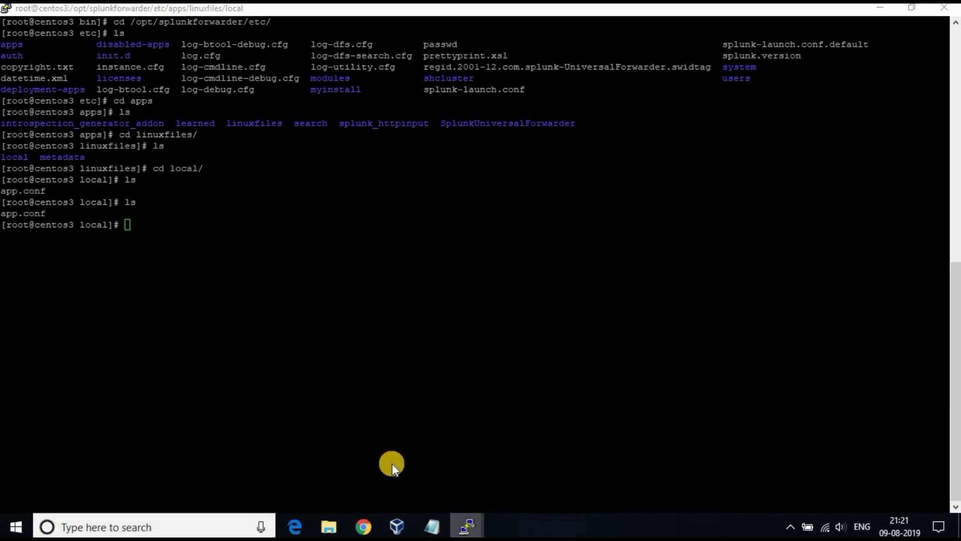
{"action": "left_click", "coordinate": [389, 425]}
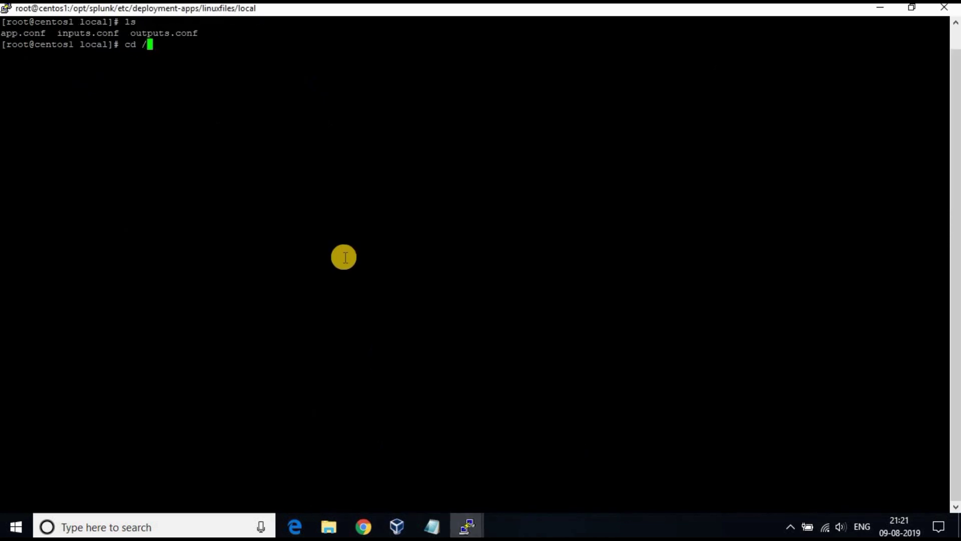
{"action": "type", "text": "cd /opt/splunk/bin"}
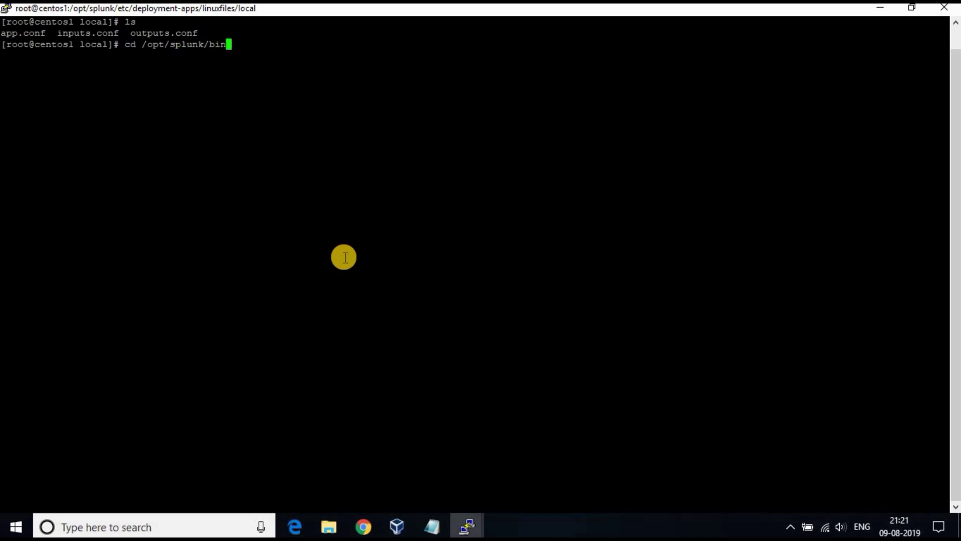
{"action": "key", "text": "Return"}
{"action": "type", "text": "./splunk reload deploy-server"}
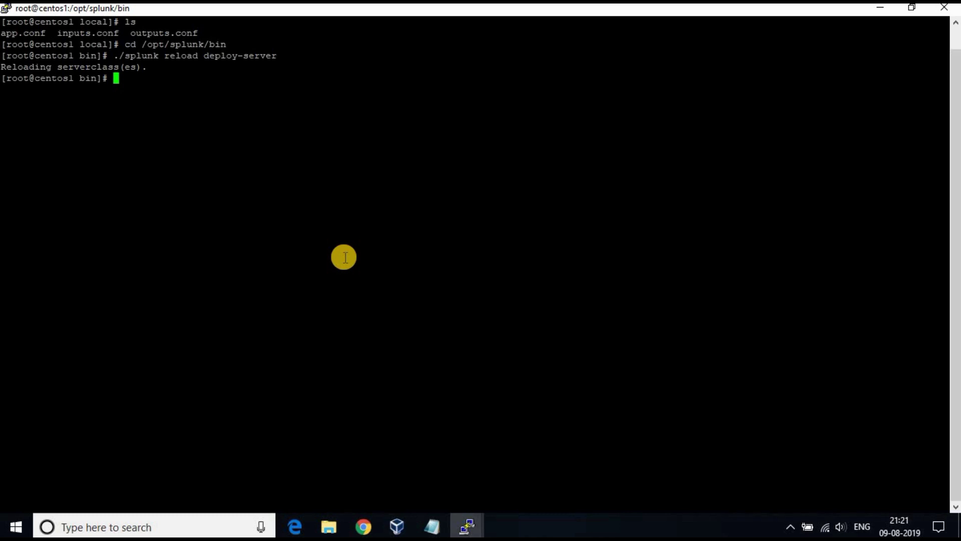
Re-list centos3's local folder to confirm inputs.conf and outputs.conf arrived beside app.conf
{"action": "left_click", "coordinate": [466, 526]}
{"action": "left_click", "coordinate": [515, 464]}
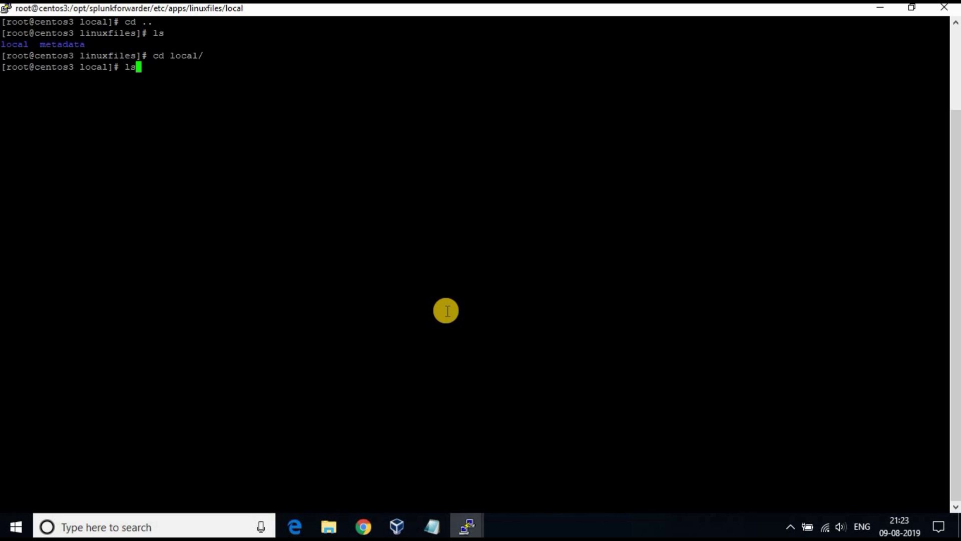
{"action": "key", "text": "Return"}
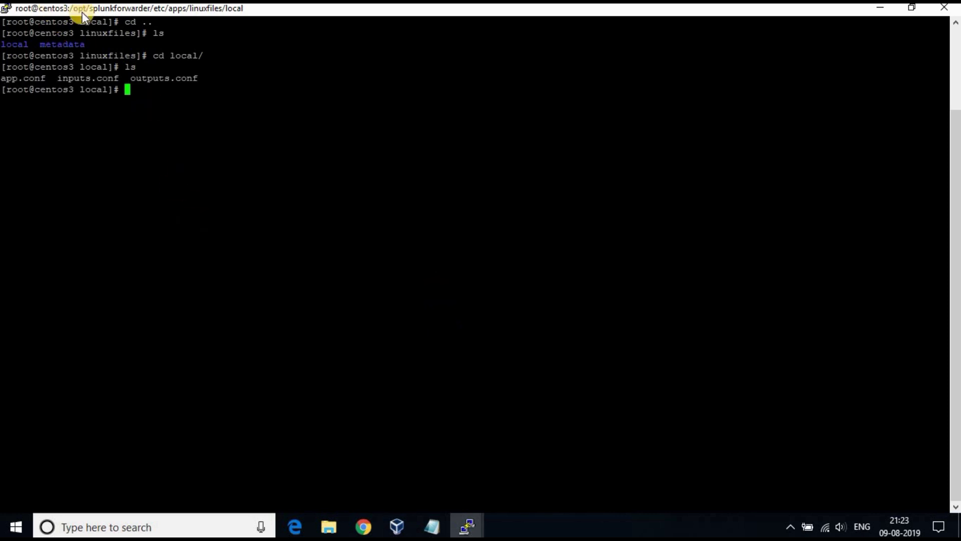
In the centos3 session, print inputs.conf showing its three security-index monitor stanzas
{"action": "left_click", "coordinate": [464, 524]}
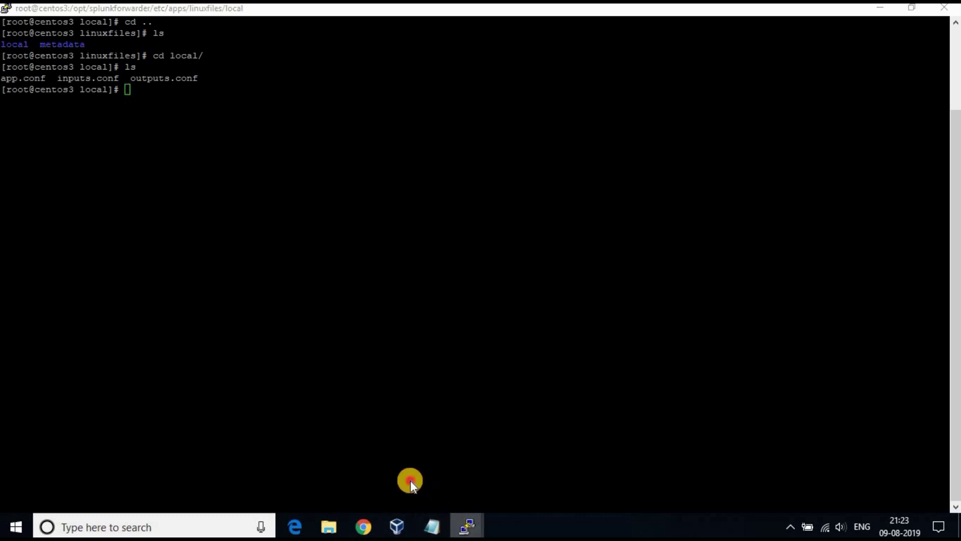
{"action": "key", "text": "alt+Tab"}
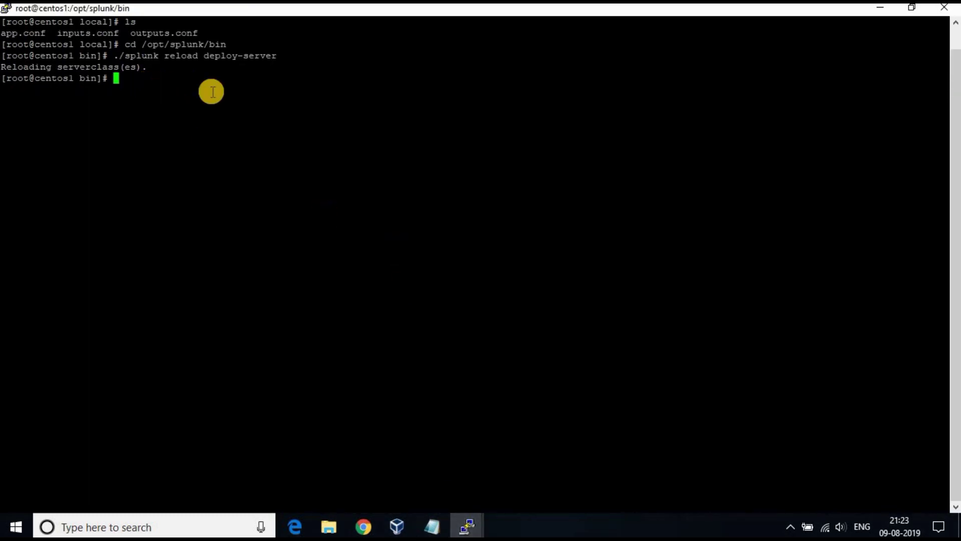
{"action": "left_click", "coordinate": [464, 524]}
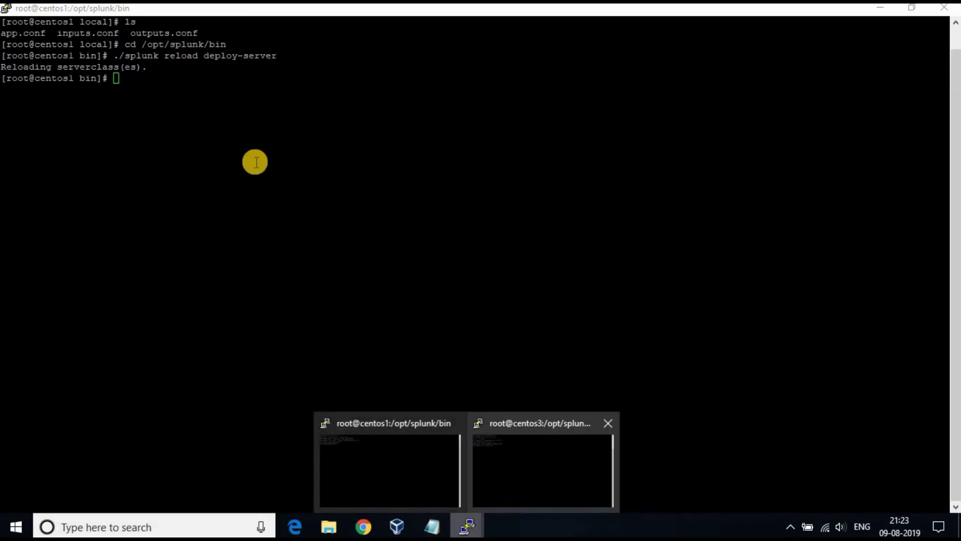
{"action": "key", "text": "alt+Tab"}
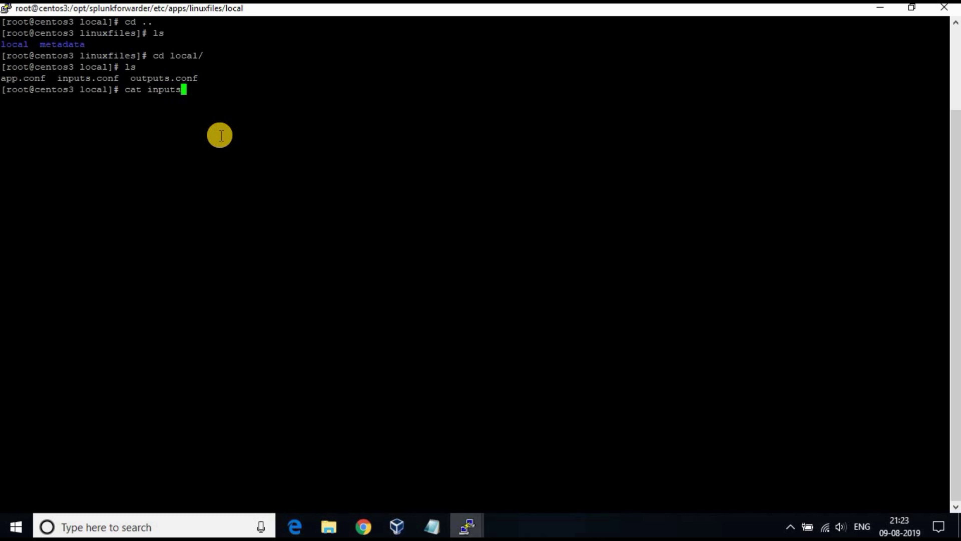
{"action": "type", "text": "onf"}
{"action": "key", "text": "Return"}
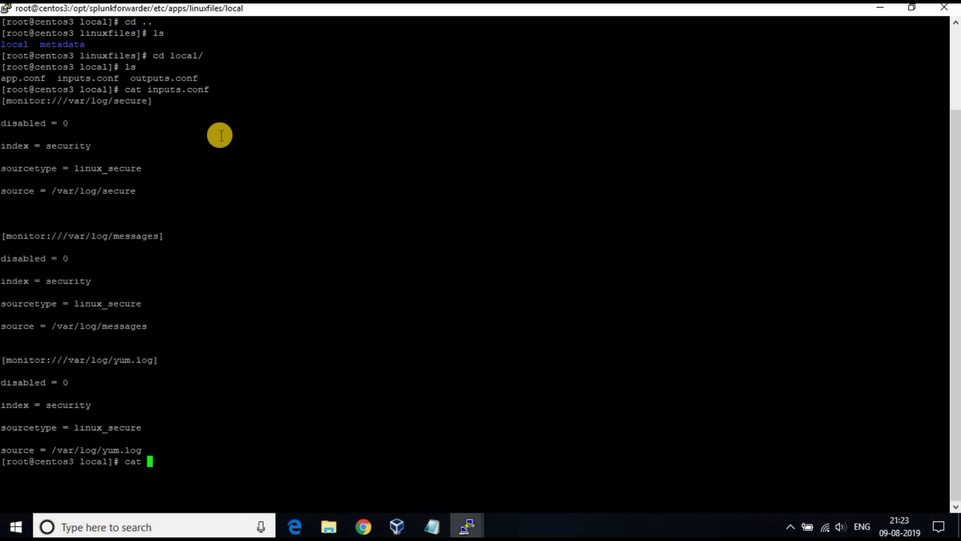
Print outputs.conf showing the tcpout to 192.168.0.105:9997
{"action": "type", "text": "cat outpu"}
{"action": "key", "text": "Tab"}
{"action": "key", "text": "Return"}
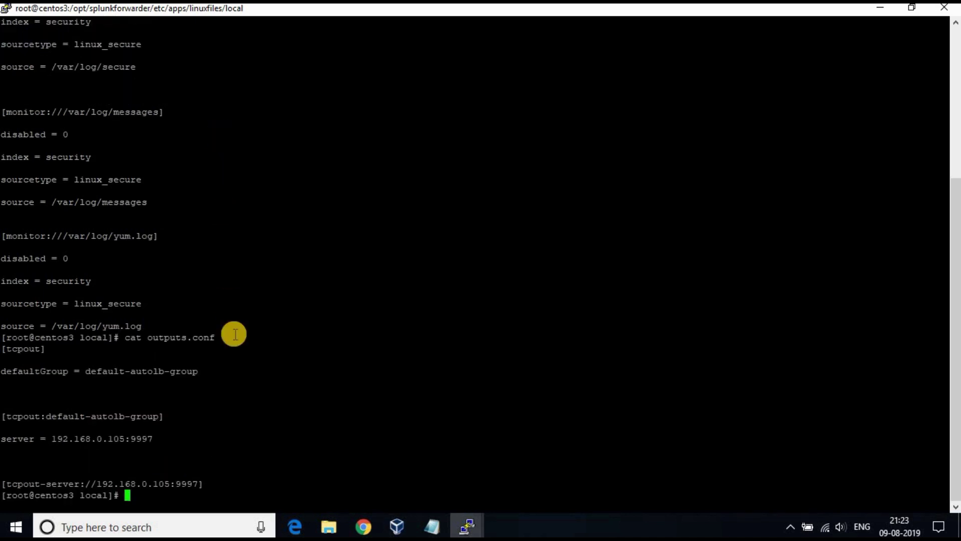
Check the deployment clients, then open Settings > Data inputs > forwarded Files & Directories
{"action": "left_click", "coordinate": [363, 527]}
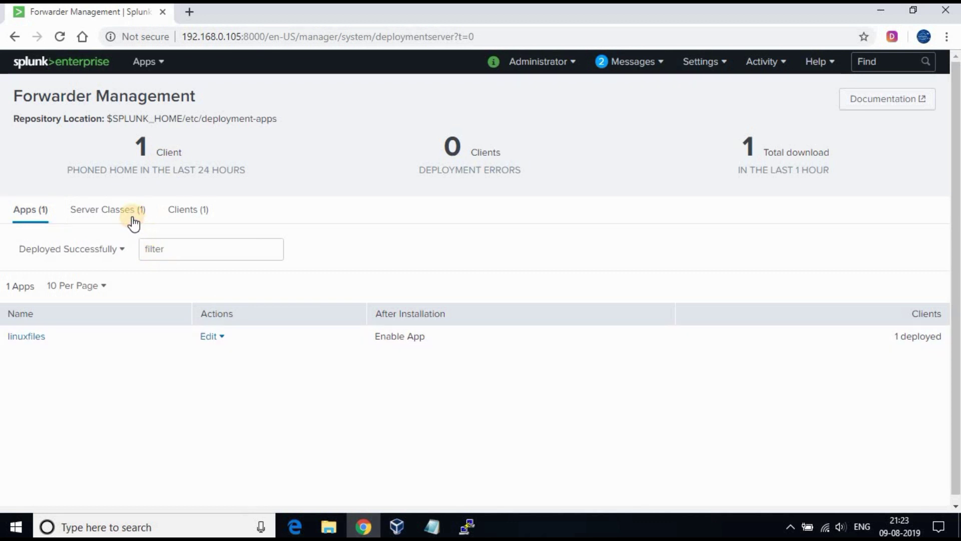
{"action": "left_click", "coordinate": [210, 210]}
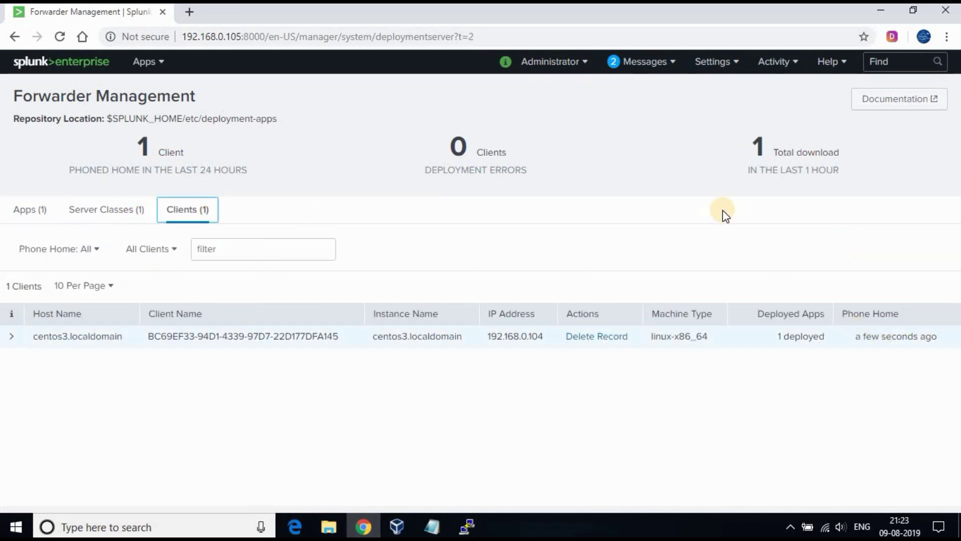
{"action": "left_click", "coordinate": [734, 70]}
{"action": "left_click", "coordinate": [812, 121]}
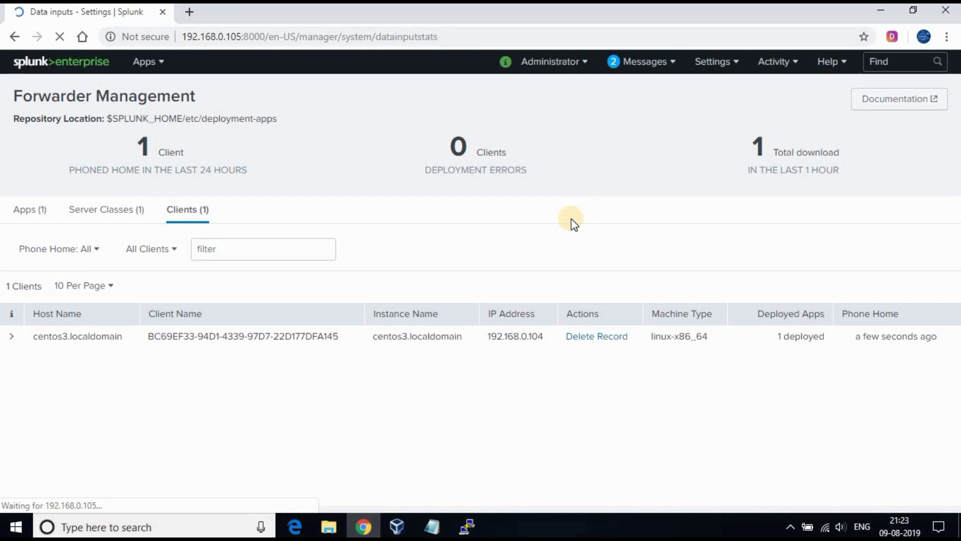
{"action": "scroll", "coordinate": [576, 224], "scroll_direction": "down", "scroll_amount": 5}
{"action": "scroll", "coordinate": [272, 286], "scroll_direction": "down", "scroll_amount": 1}
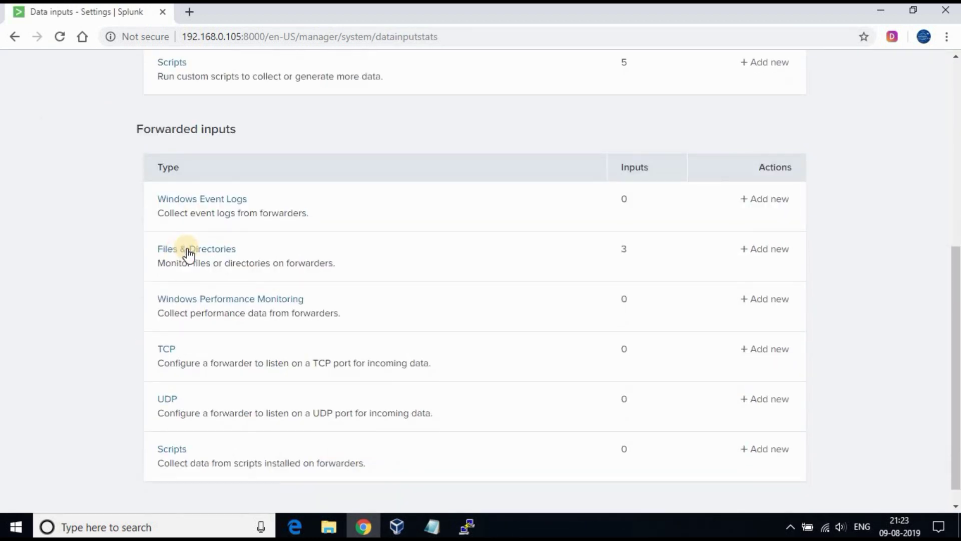
{"action": "left_click", "coordinate": [216, 250]}
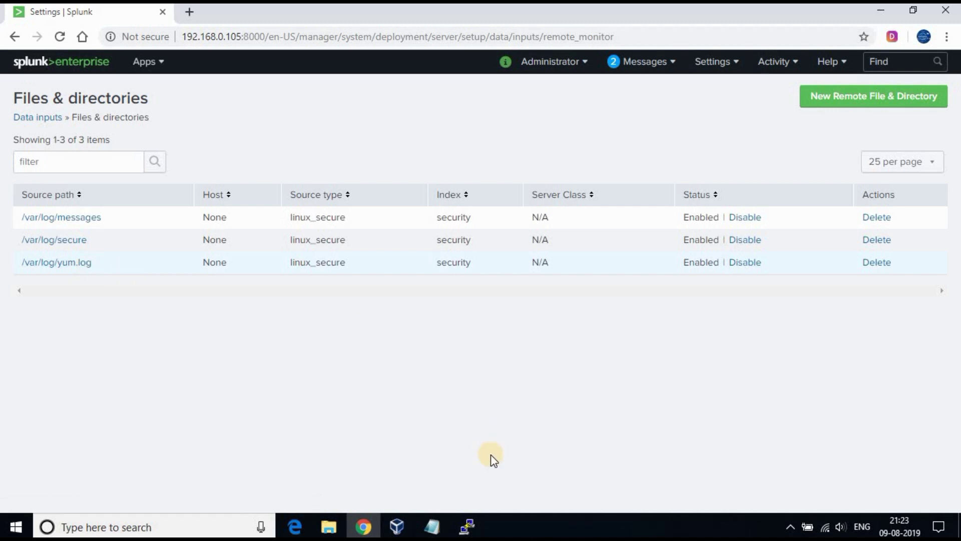
{"action": "left_click", "coordinate": [466, 526]}
{"action": "left_click", "coordinate": [423, 408]}
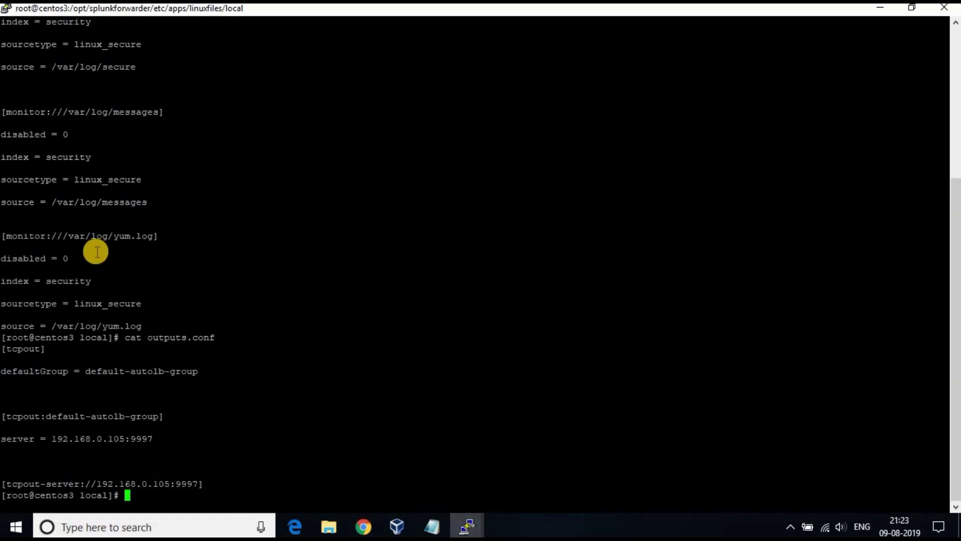
{"action": "scroll", "coordinate": [140, 271], "scroll_direction": "up", "scroll_amount": 7}
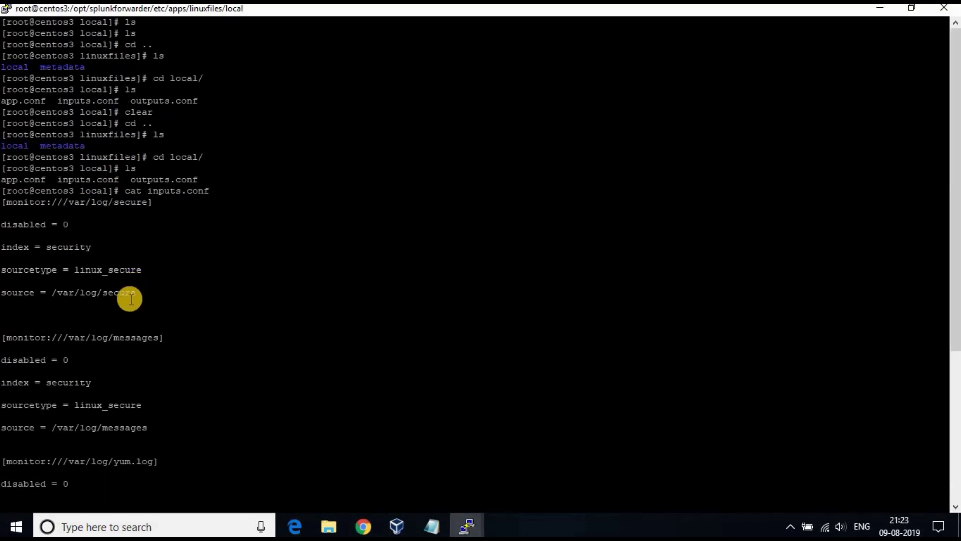
{"action": "left_click_drag", "start_coordinate": [58, 297], "coordinate": [97, 295]}
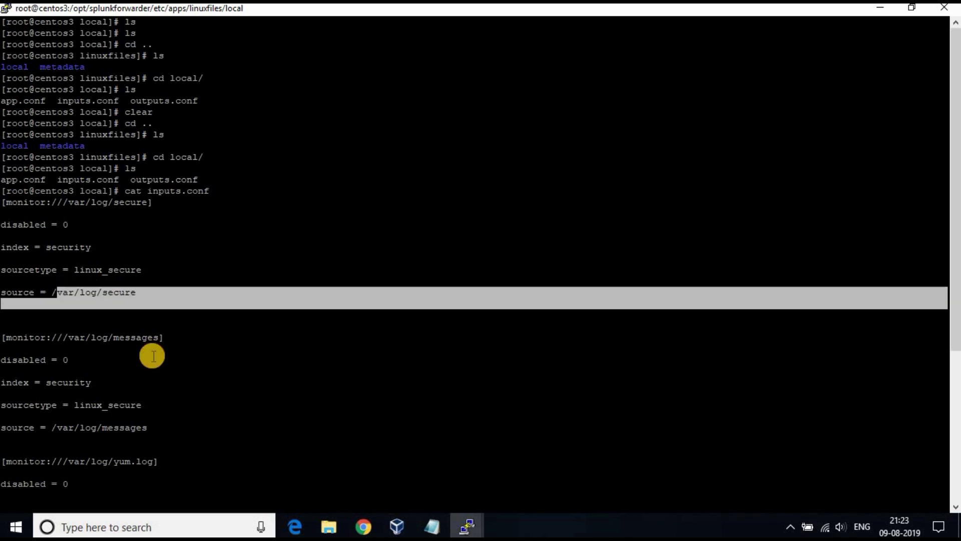
{"action": "scroll", "coordinate": [140, 367], "scroll_direction": "down", "scroll_amount": 7}
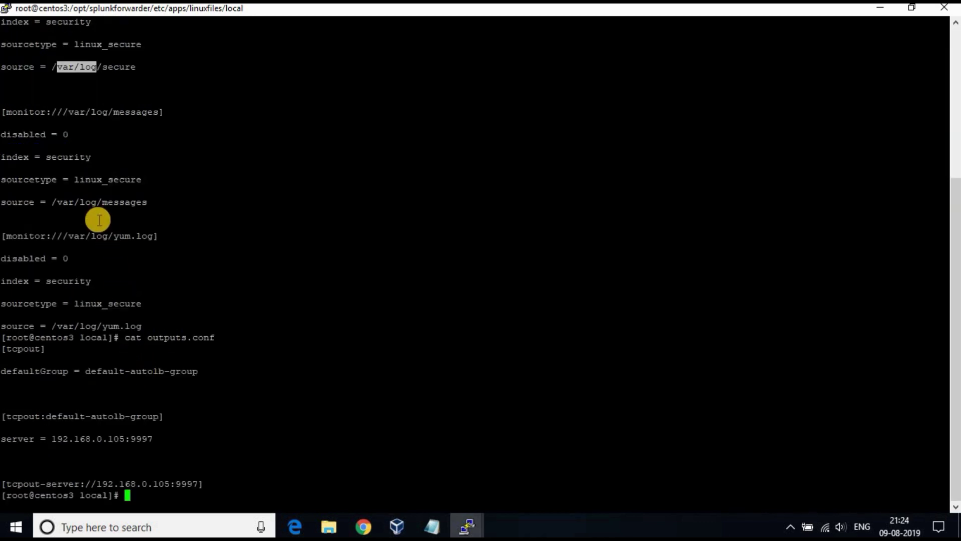
{"action": "left_click_drag", "start_coordinate": [82, 236], "coordinate": [91, 235]}
{"action": "left_click_drag", "start_coordinate": [94, 101], "coordinate": [97, 111]}
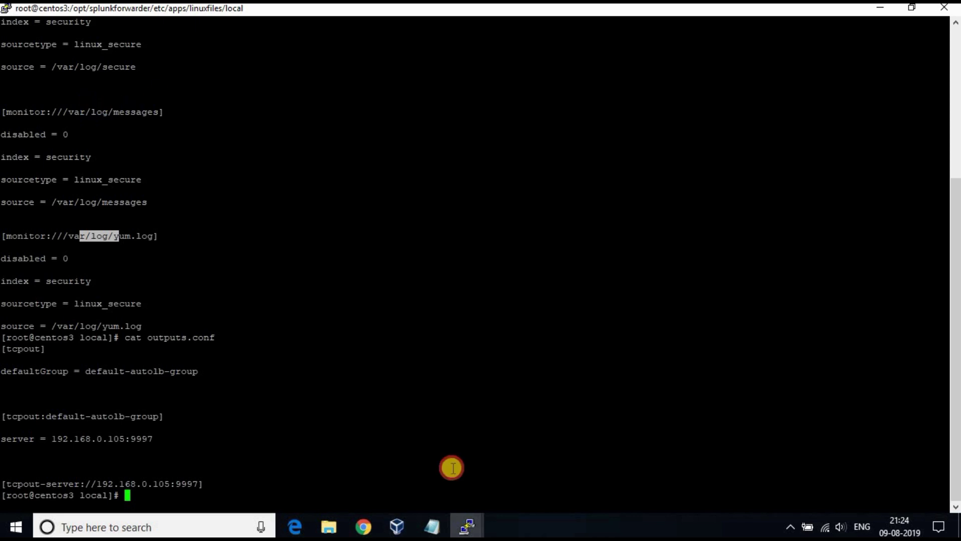
{"action": "left_click", "coordinate": [365, 527]}
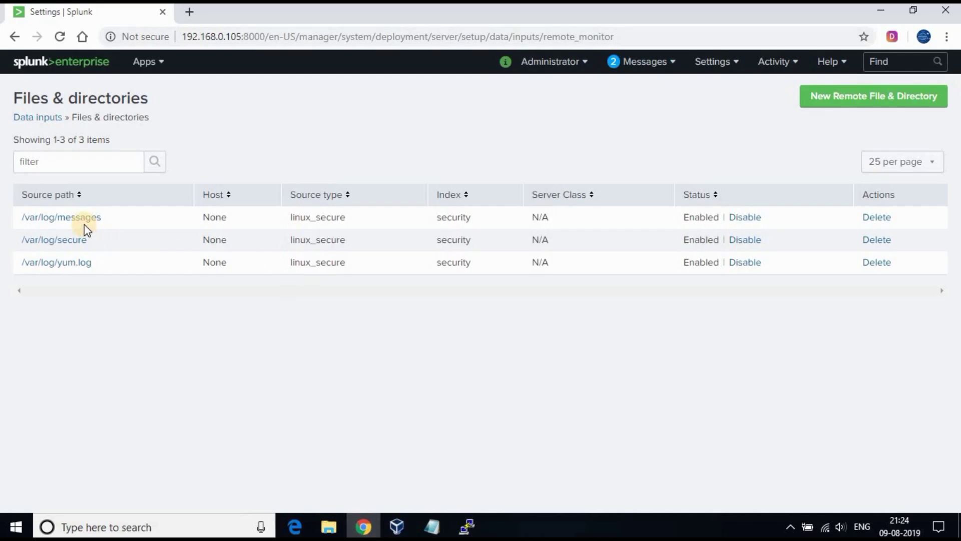
Note the first input's security index and linux_secure source type, then open Search & Reporting
{"action": "double_click", "coordinate": [462, 217]}
{"action": "double_click", "coordinate": [287, 217]}
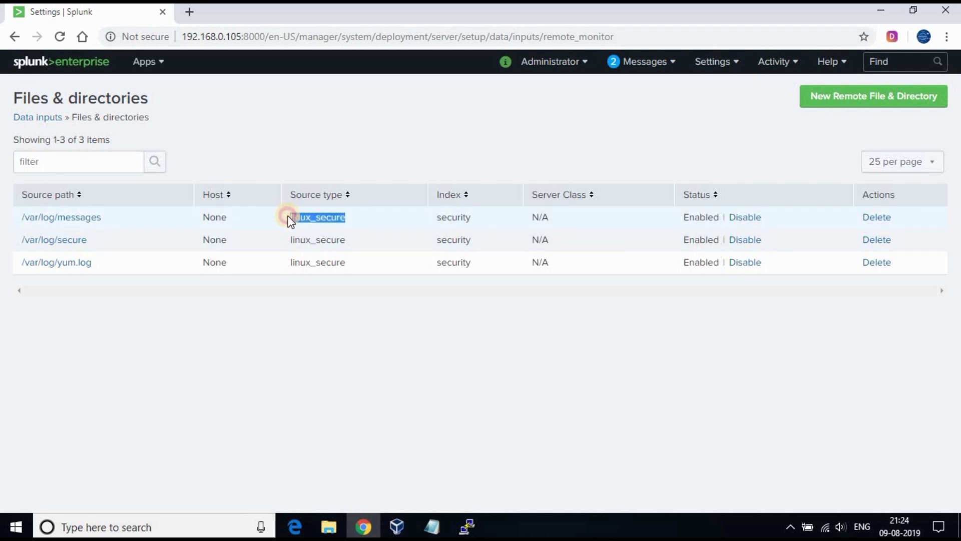
{"action": "left_click", "coordinate": [88, 66]}
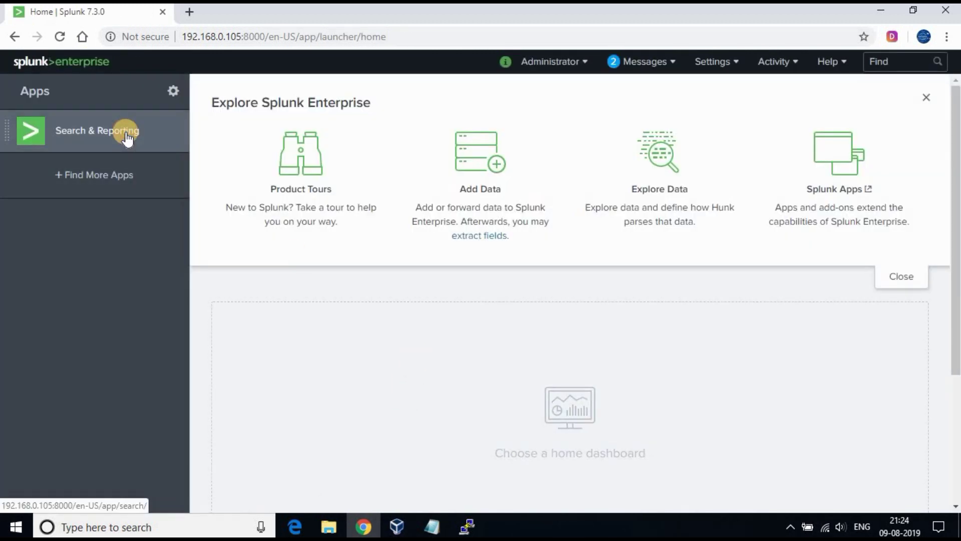
{"action": "left_click", "coordinate": [124, 133]}
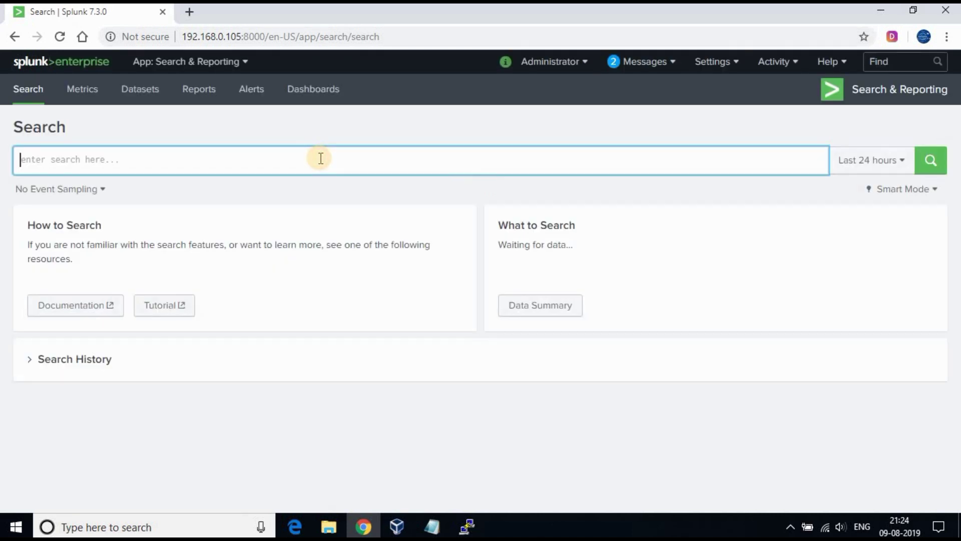
Search index="security" and re-run it until 2,193 centos3 events appear
{"action": "type", "text": "index"}
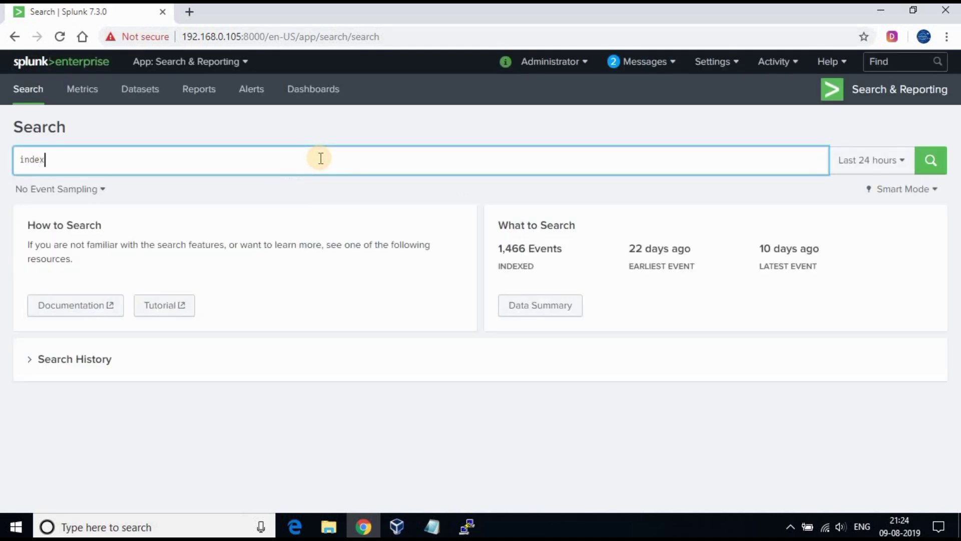
{"action": "type", "text": "="}
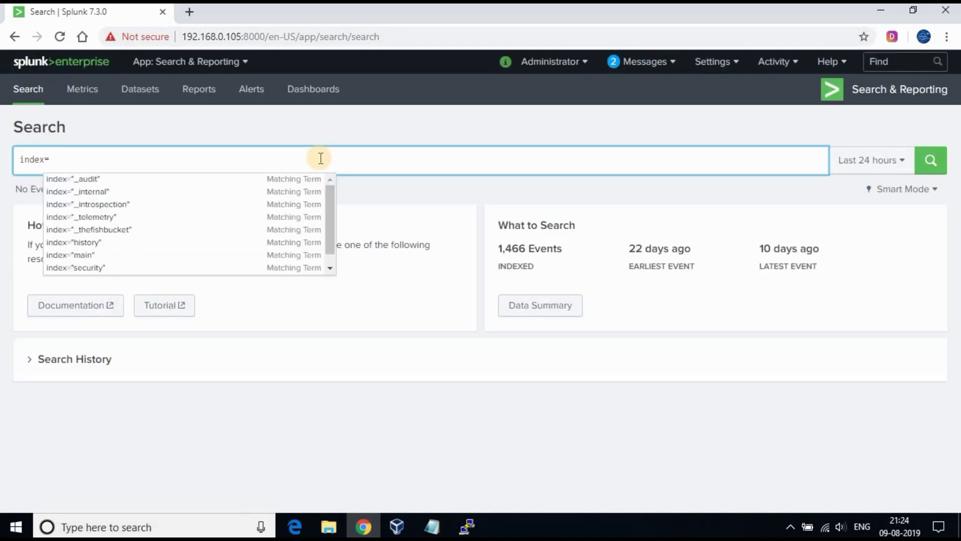
{"action": "left_click", "coordinate": [236, 269]}
{"action": "left_click", "coordinate": [930, 160]}
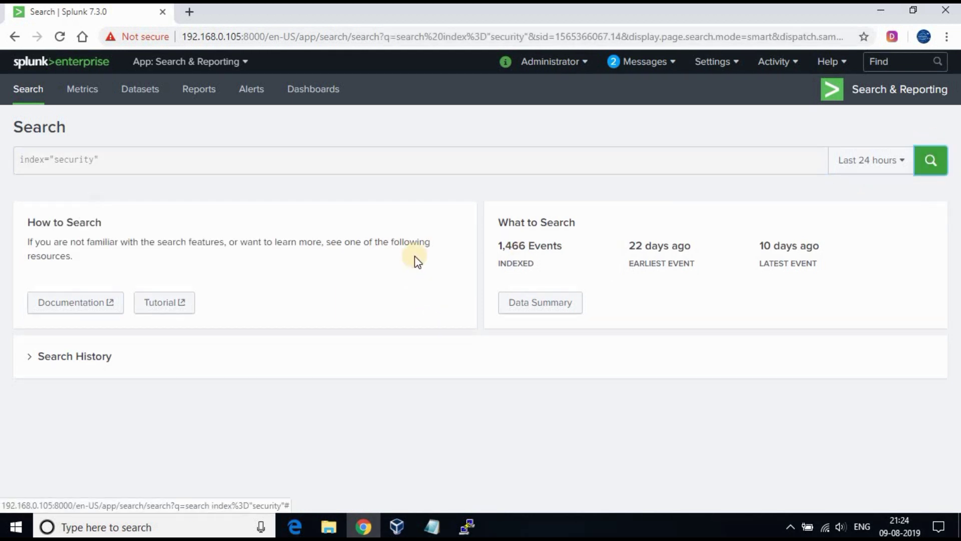
{"action": "left_click", "coordinate": [917, 161]}
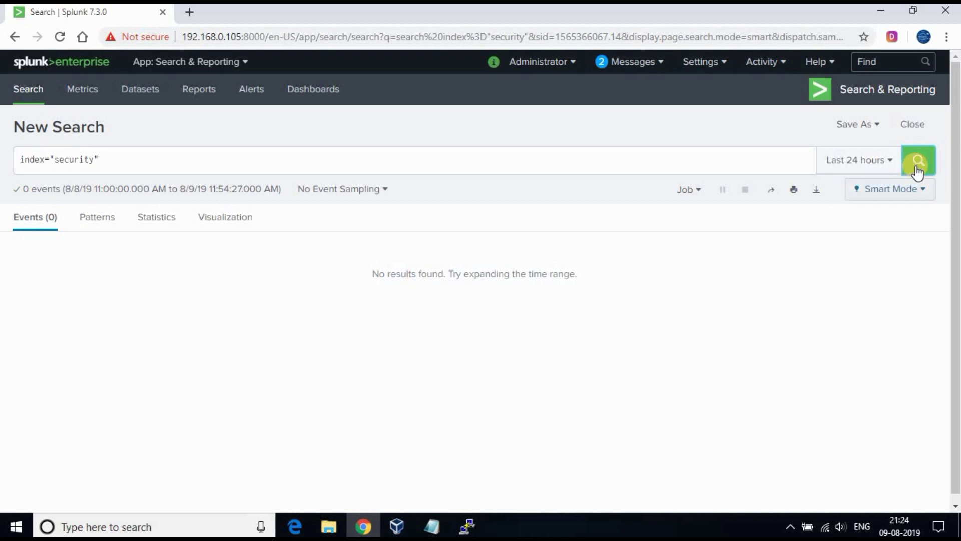
{"action": "left_click", "coordinate": [918, 165]}
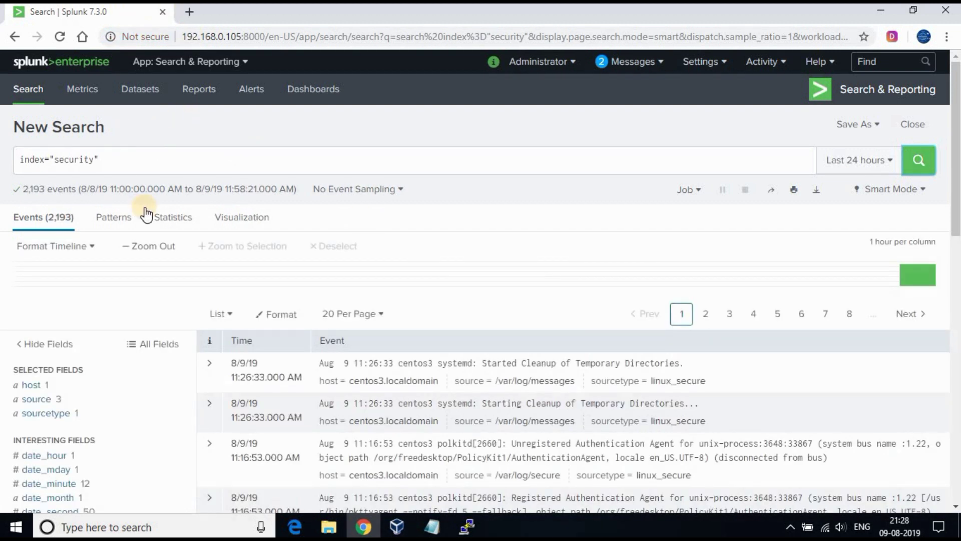
{"action": "left_click", "coordinate": [922, 173]}
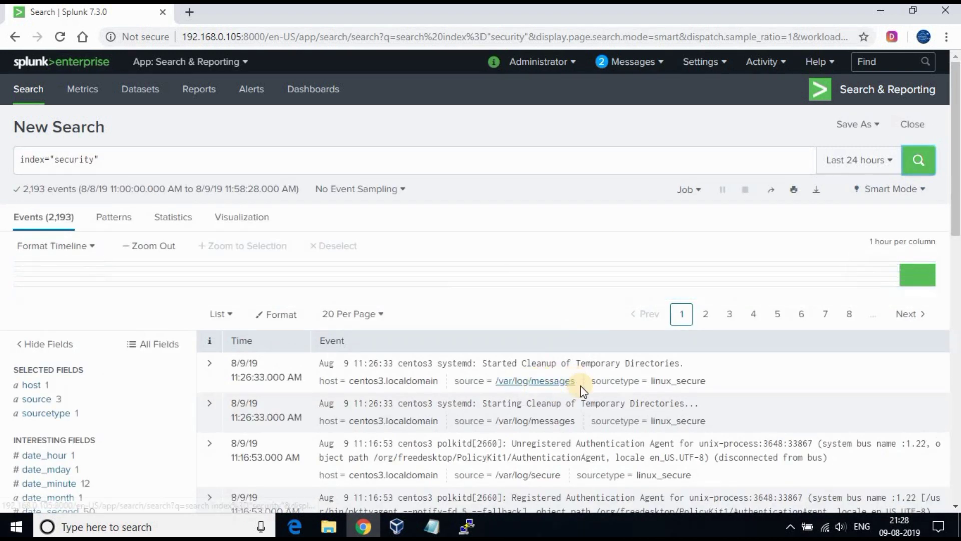
Review the centos3 restart output in PuTTY, then return to the Splunk search results
{"action": "left_click", "coordinate": [467, 526]}
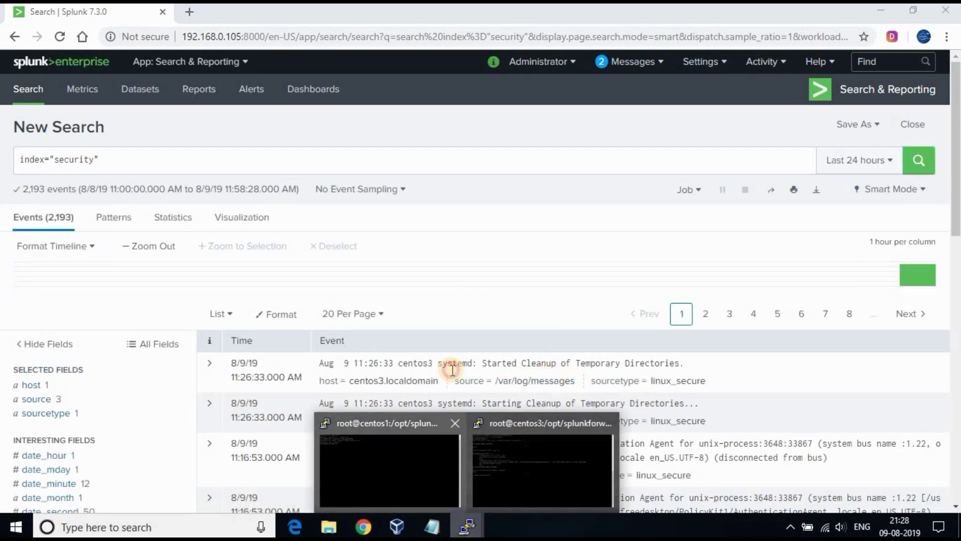
{"action": "left_click", "coordinate": [542, 471]}
{"action": "left_click", "coordinate": [128, 36]}
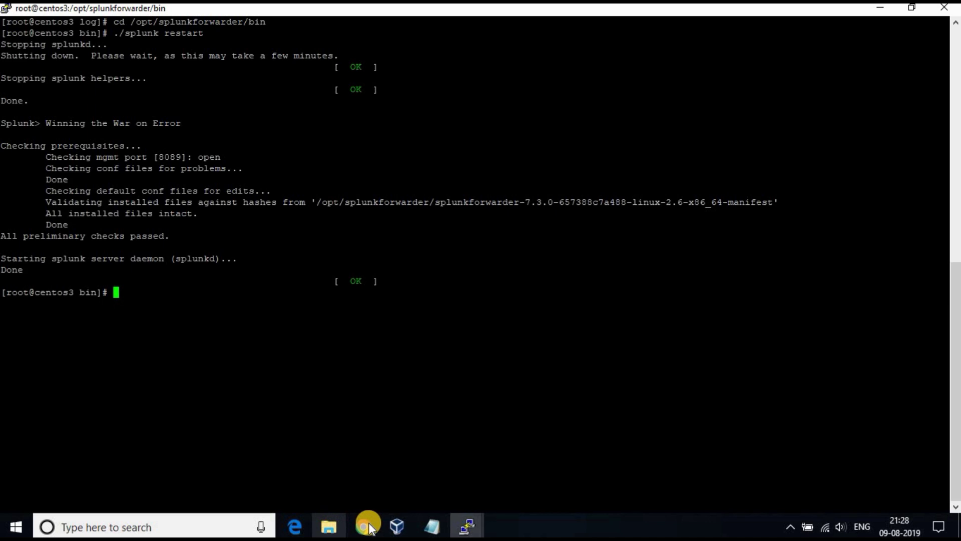
{"action": "left_click", "coordinate": [350, 473]}
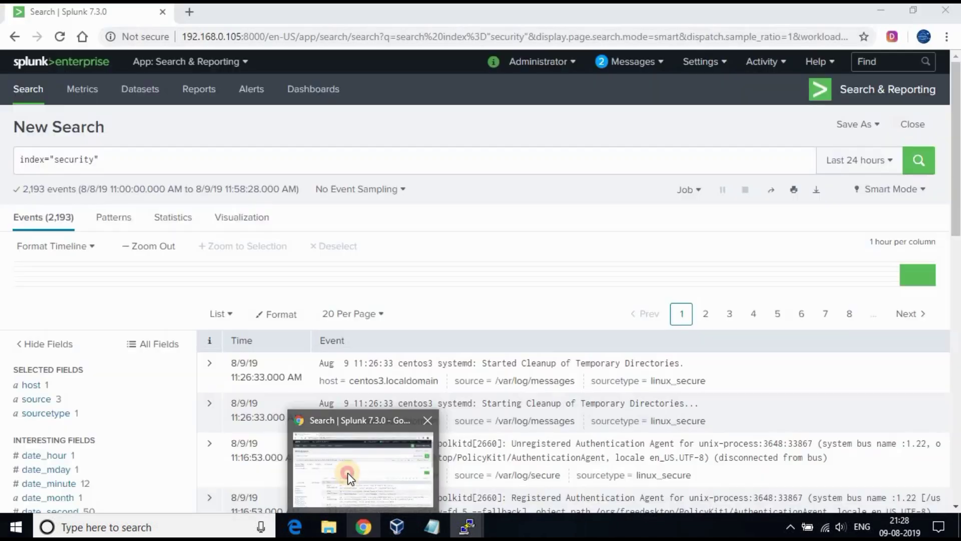
Add source="/var/log/messages" to the security-index search and run it
{"action": "left_click", "coordinate": [204, 161]}
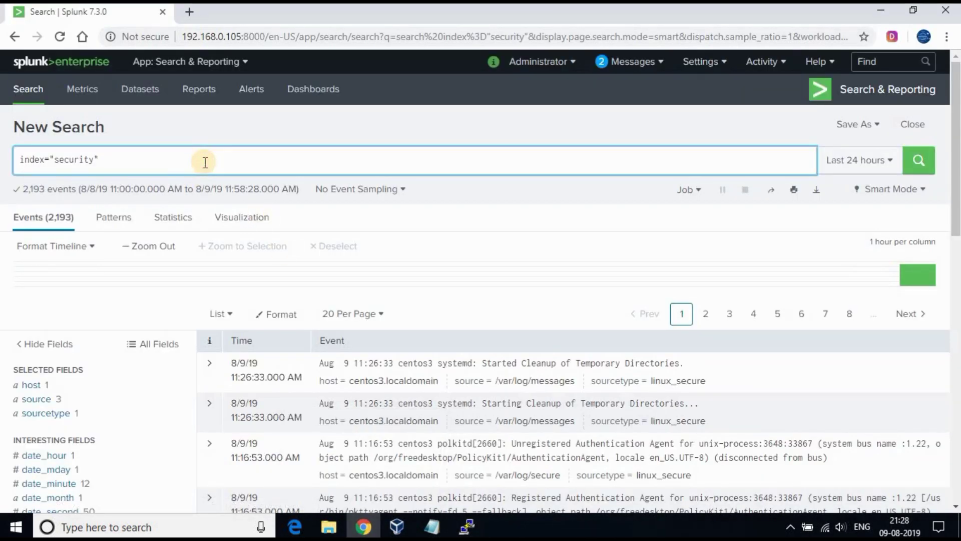
{"action": "type", "text": "source"}
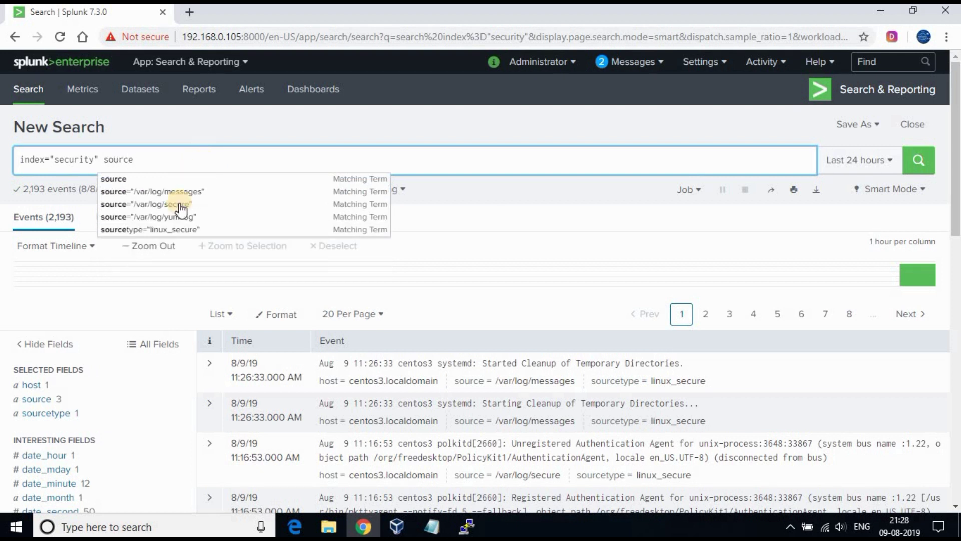
{"action": "left_click", "coordinate": [192, 192]}
{"action": "left_click", "coordinate": [918, 160]}
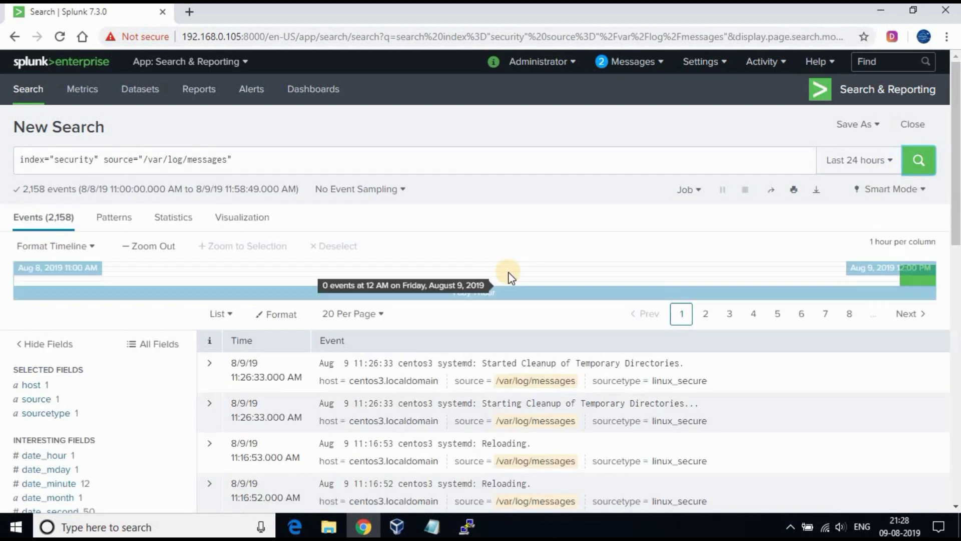
{"action": "scroll", "coordinate": [516, 273], "scroll_direction": "down", "scroll_amount": 3}
{"action": "scroll", "coordinate": [258, 156], "scroll_direction": "up", "scroll_amount": 3}
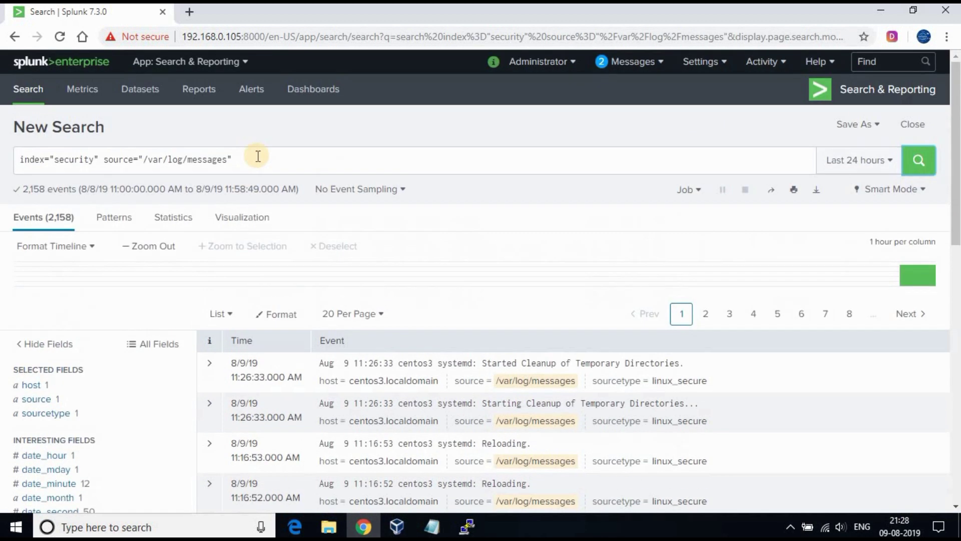
Change the source to /var/log/yum.log, search, and expand then collapse its single wget event
{"action": "left_click", "coordinate": [258, 156]}
{"action": "key", "text": "BackSpace"}
{"action": "key", "text": "BackSpace"}
{"action": "key", "text": "BackSpace"}
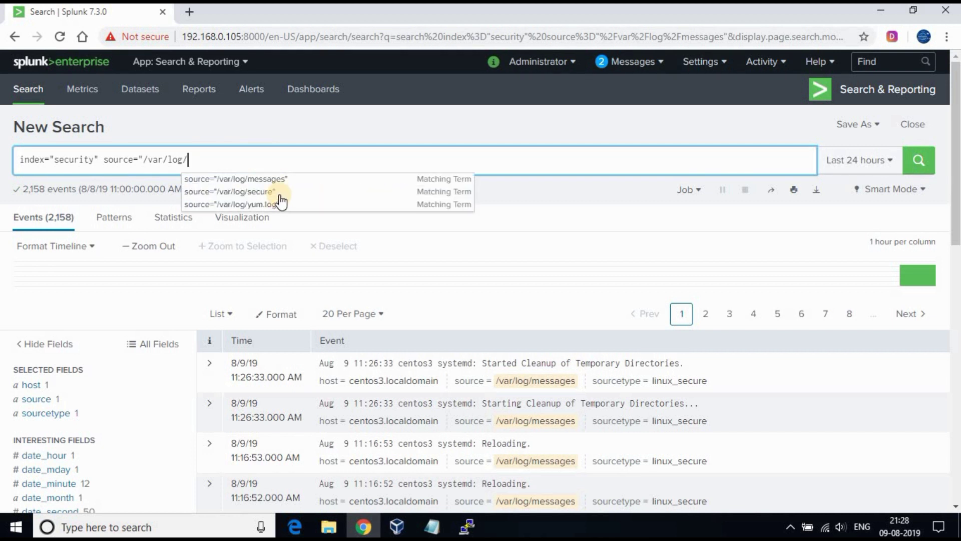
{"action": "left_click", "coordinate": [267, 205]}
{"action": "left_click", "coordinate": [919, 160]}
{"action": "left_click", "coordinate": [209, 363]}
{"action": "scroll", "coordinate": [669, 287], "scroll_direction": "down", "scroll_amount": 3}
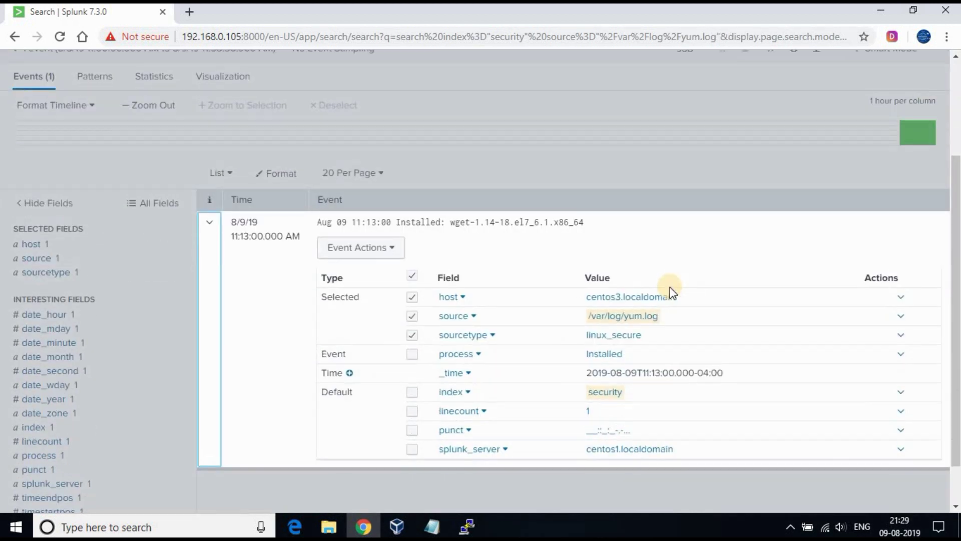
{"action": "left_click", "coordinate": [215, 222]}
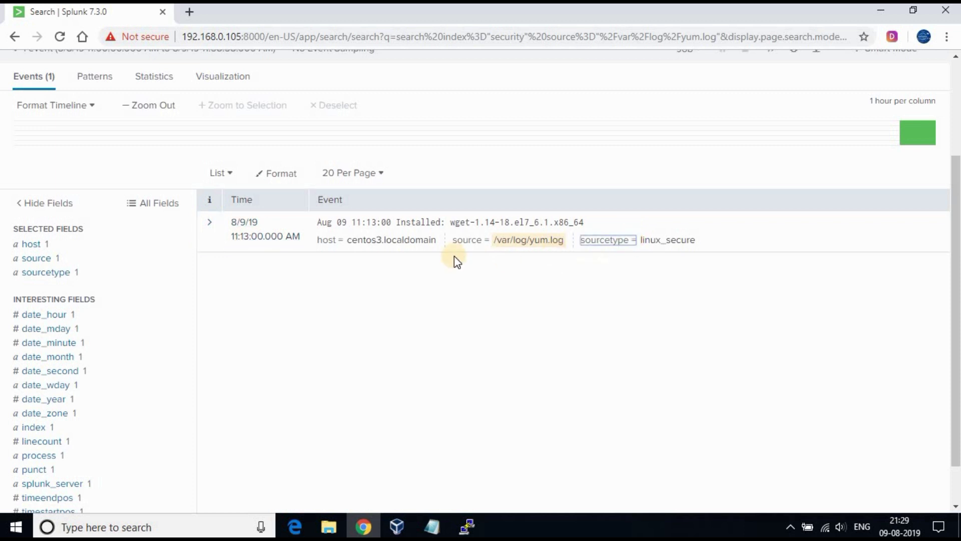